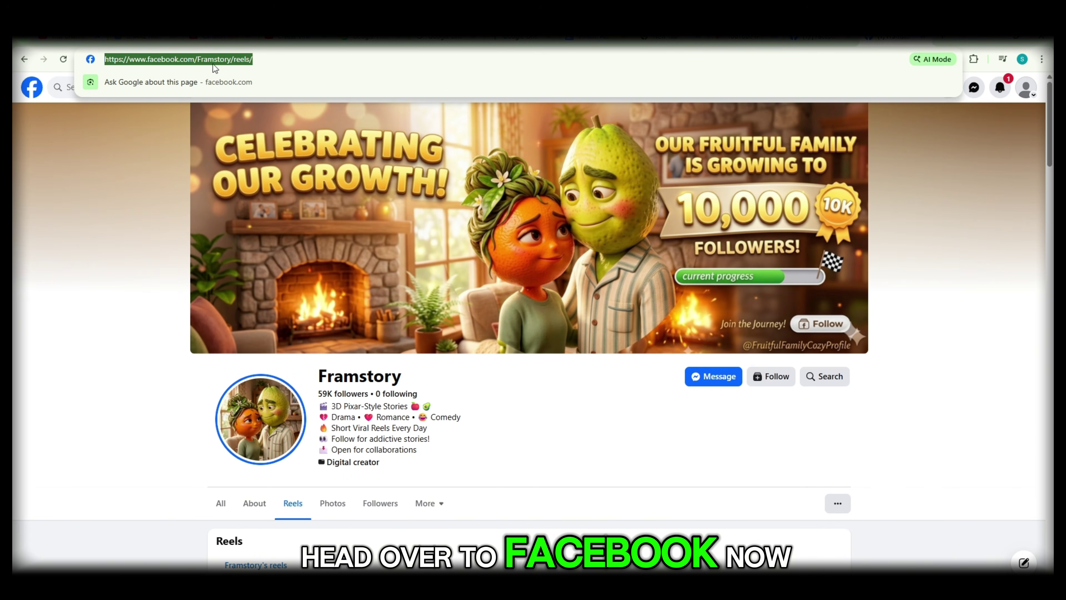
Look through the Framstory page's reels on Facebook, checking the fruit-character thumbnails and their view counts.
left_click(426, 385)
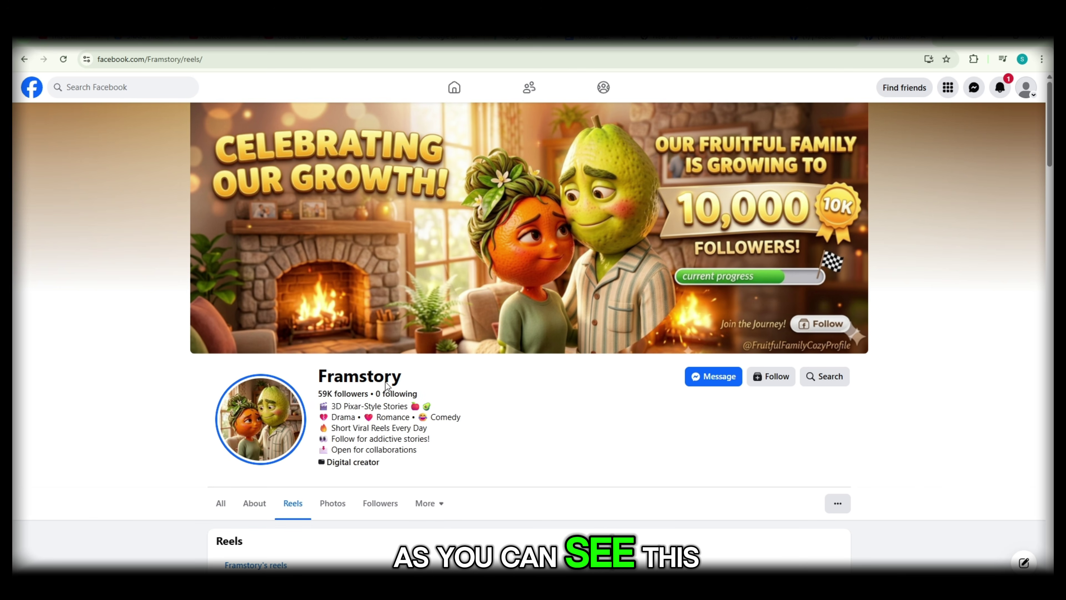
scroll(394, 389, "down", 7)
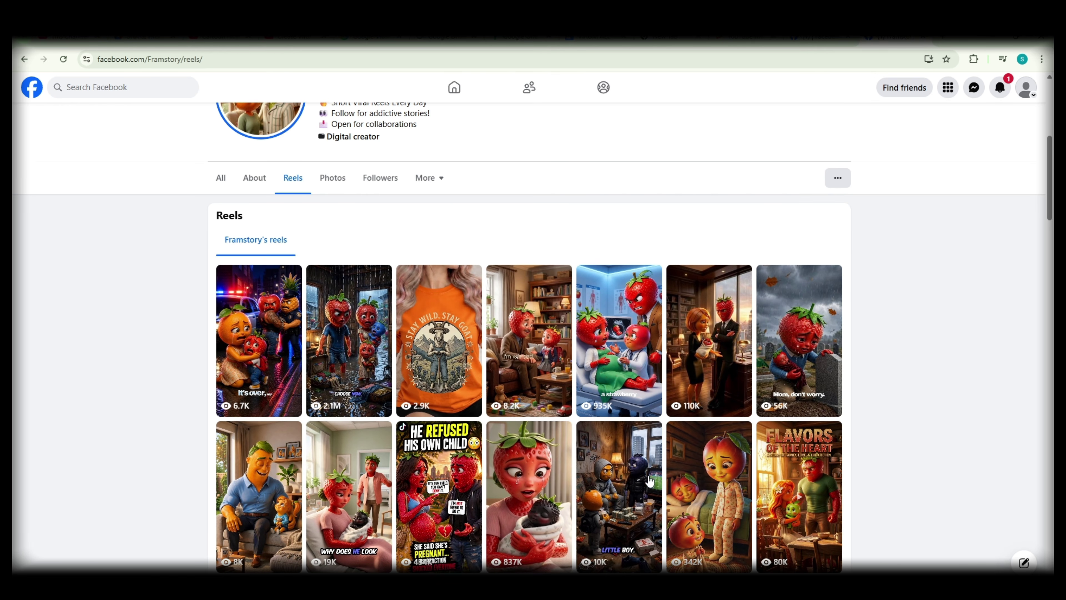
scroll(622, 420, "down", 5)
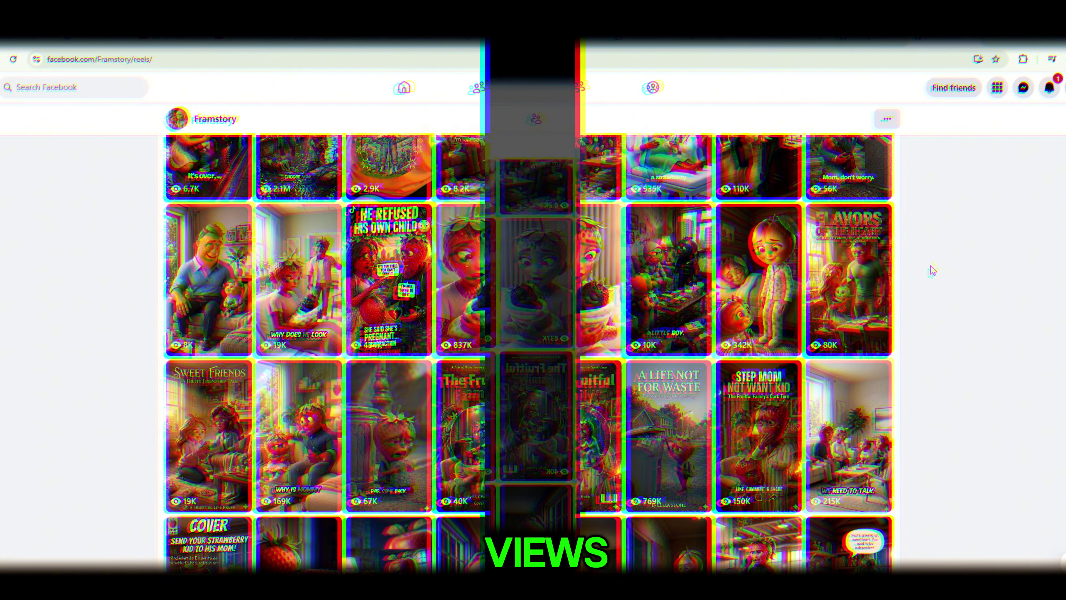
middle_click(884, 270)
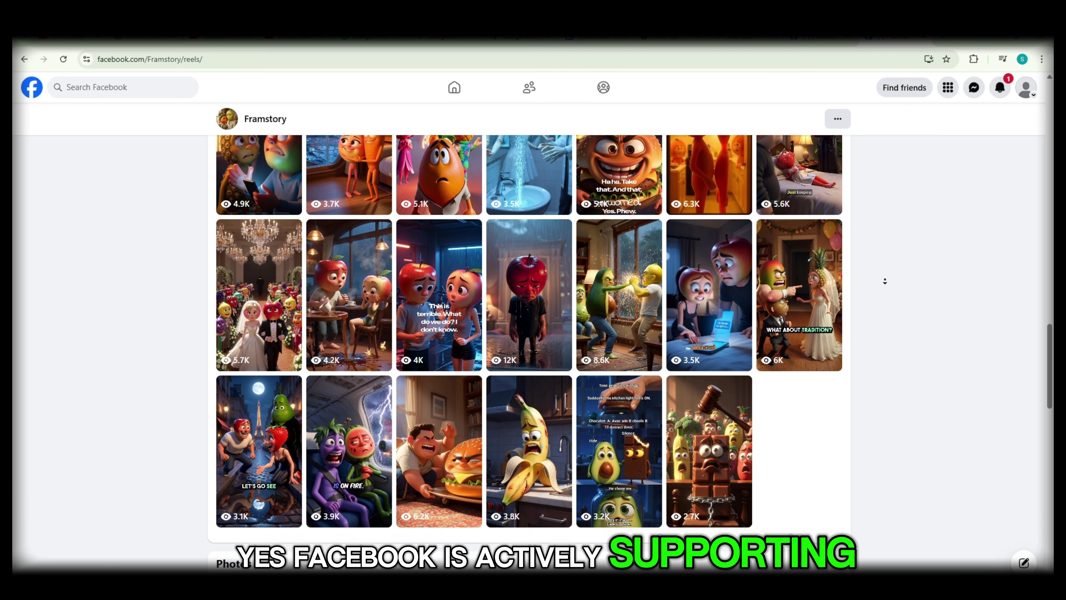
scroll(397, 428, "up", 4)
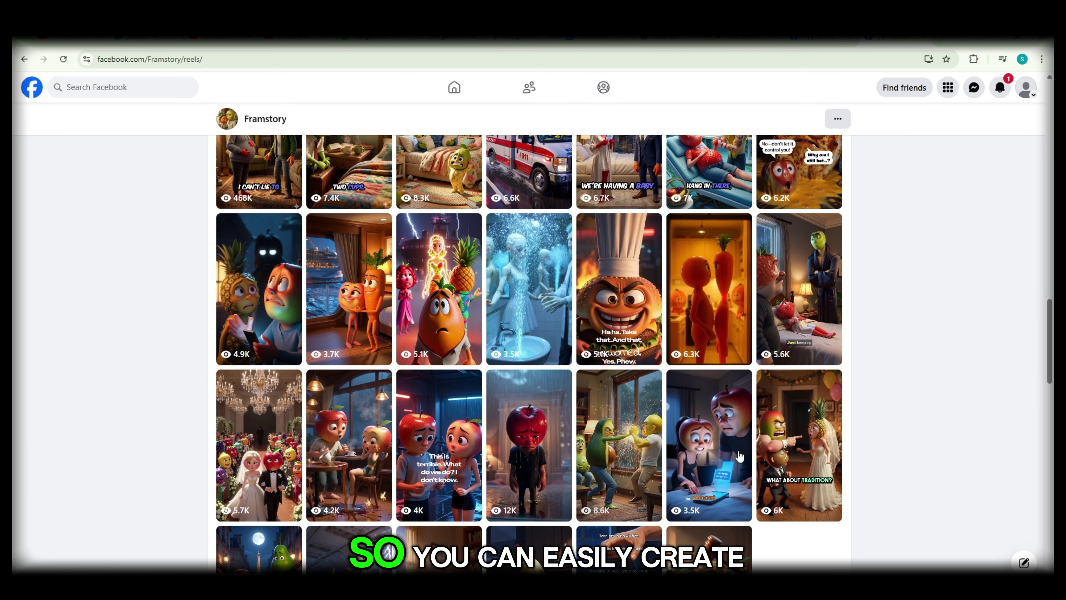
scroll(740, 456, "up", 15)
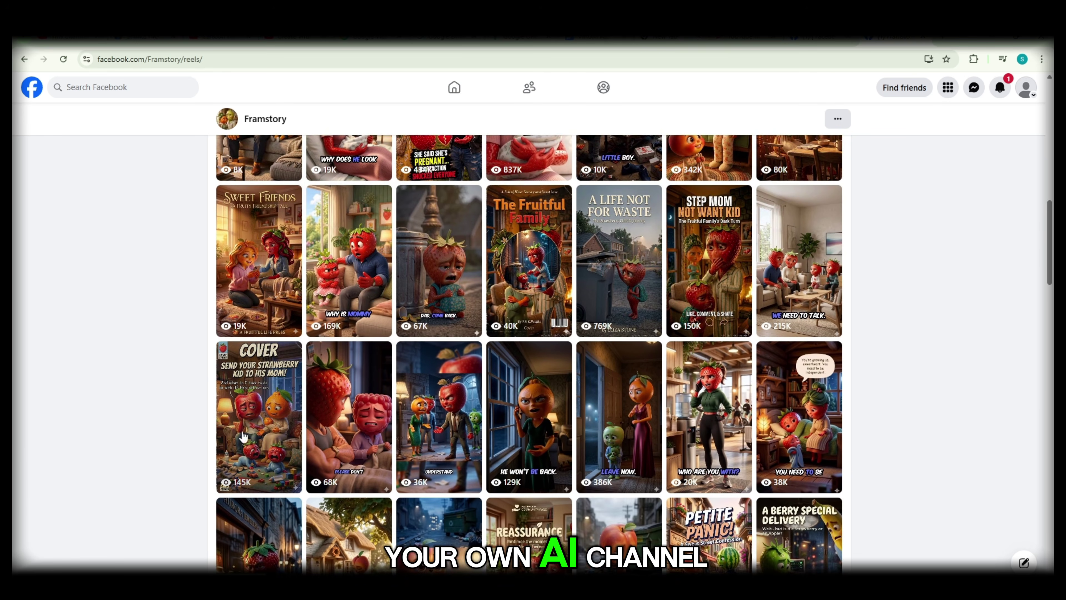
scroll(244, 437, "up", 10)
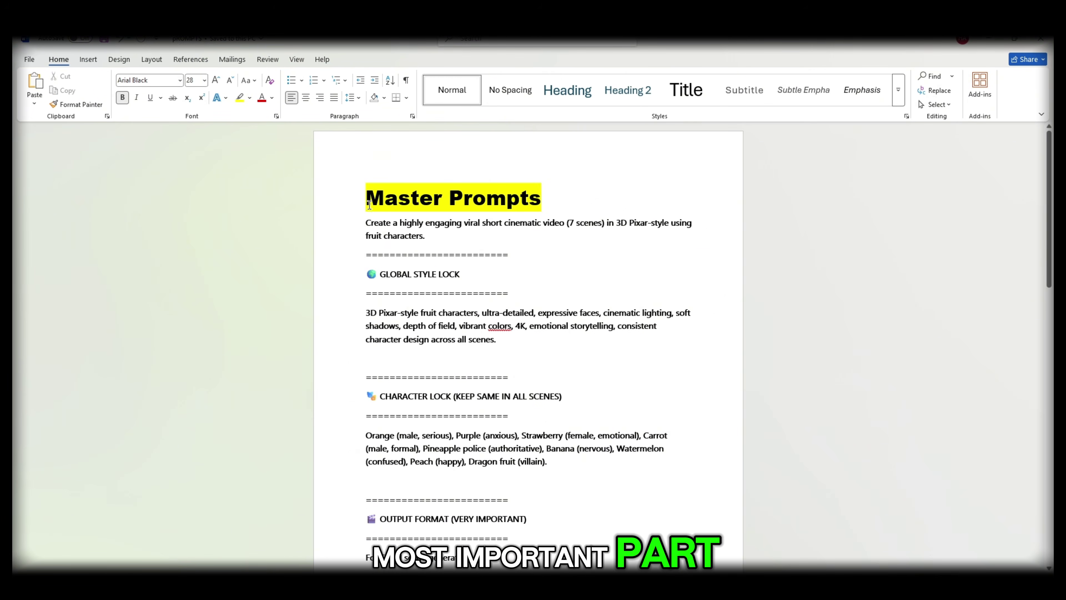
In the Word document, examine the master prompt's opening instruction and its Global Style Lock and Character Lock sections.
left_click_drag(429, 234, 365, 218)
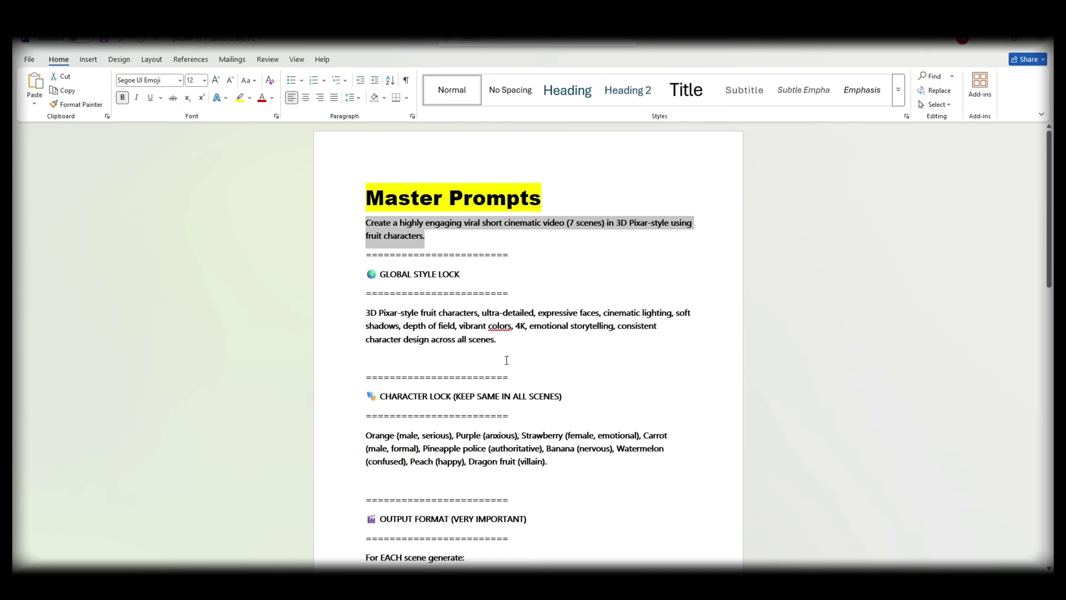
left_click_drag(499, 340, 380, 290)
left_click(427, 362)
scroll(451, 341, "down", 2)
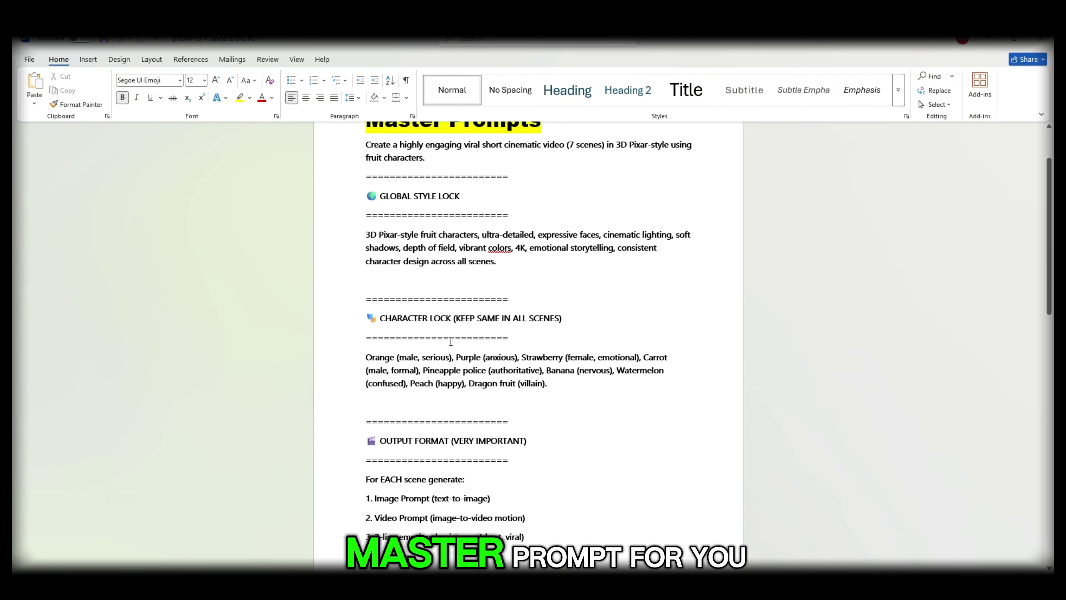
triple_click(472, 321)
left_click(527, 387)
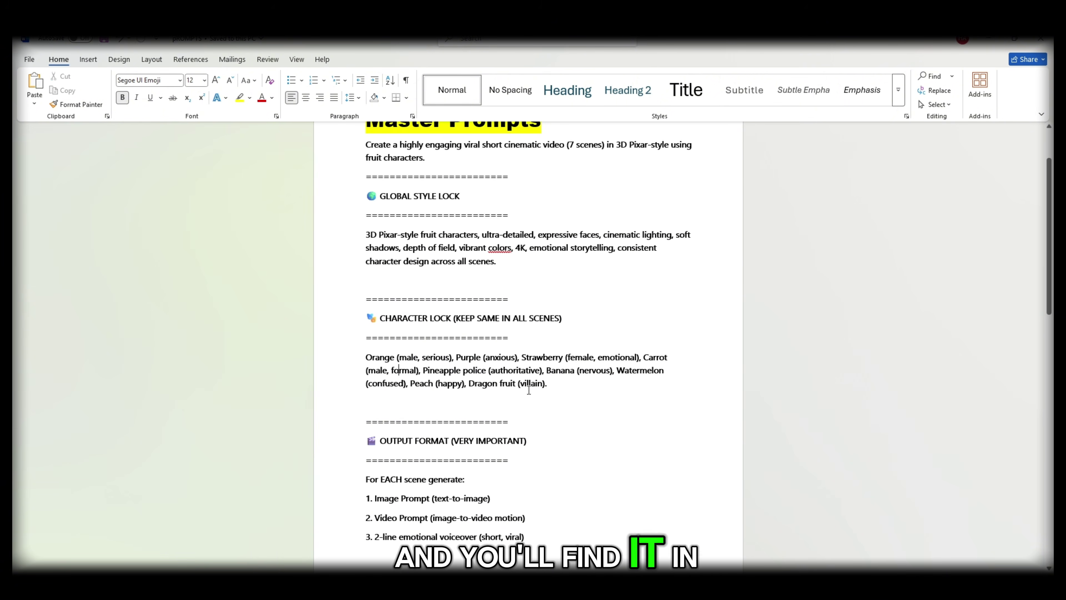
Read the Output Format section covering image prompt, video prompt and voiceover, down to the Story Flow heading.
scroll(501, 392, "down", 2)
scroll(502, 392, "down", 1)
triple_click(454, 336)
left_click(475, 393)
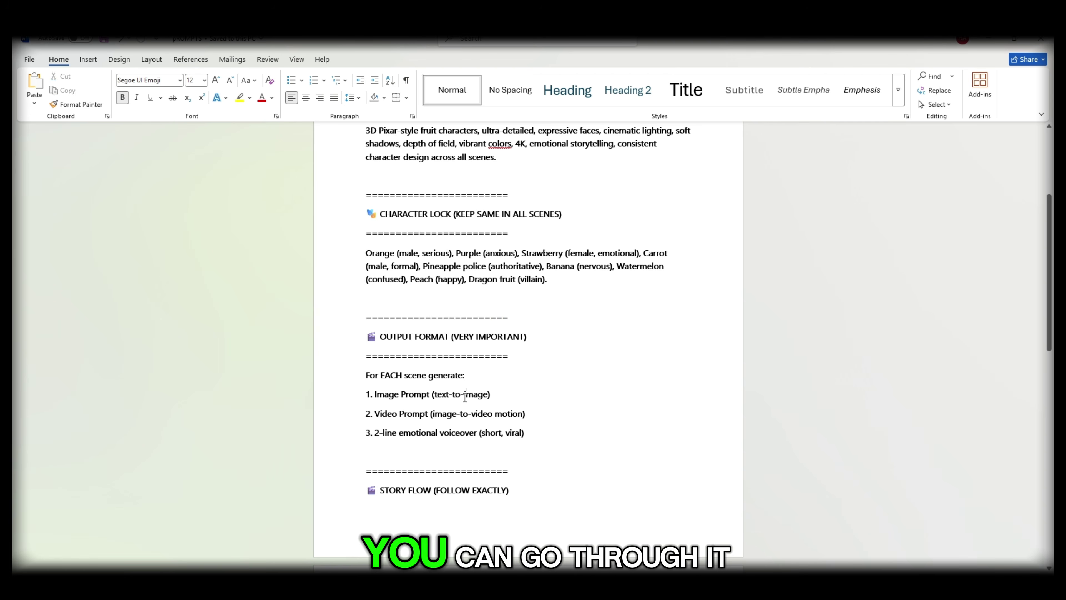
triple_click(469, 406)
triple_click(469, 414)
left_click(488, 431)
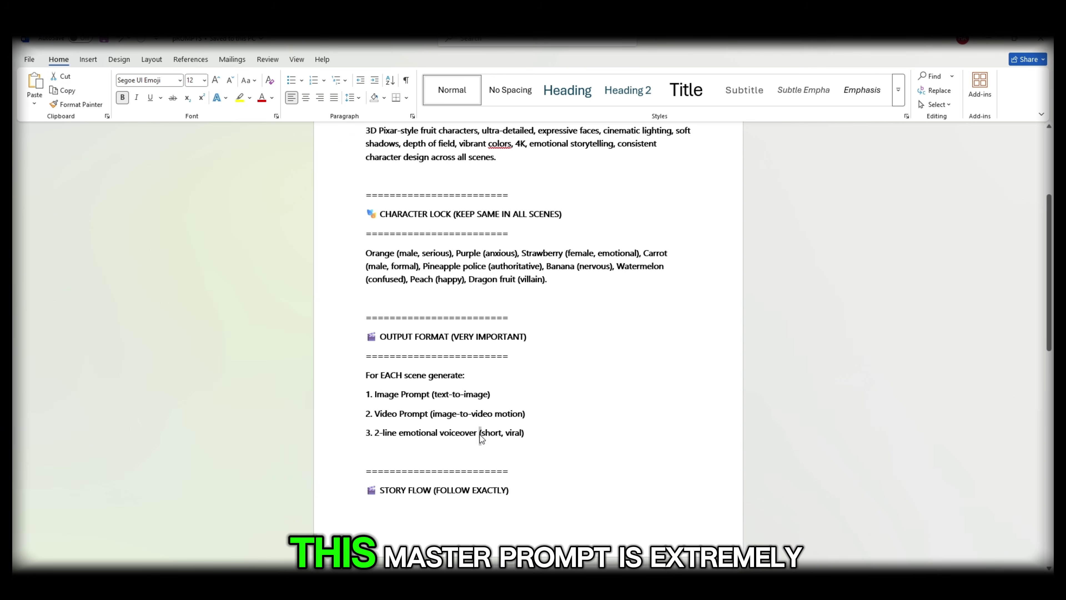
triple_click(488, 432)
scroll(491, 438, "down", 1)
scroll(491, 437, "down", 1)
left_click(481, 442)
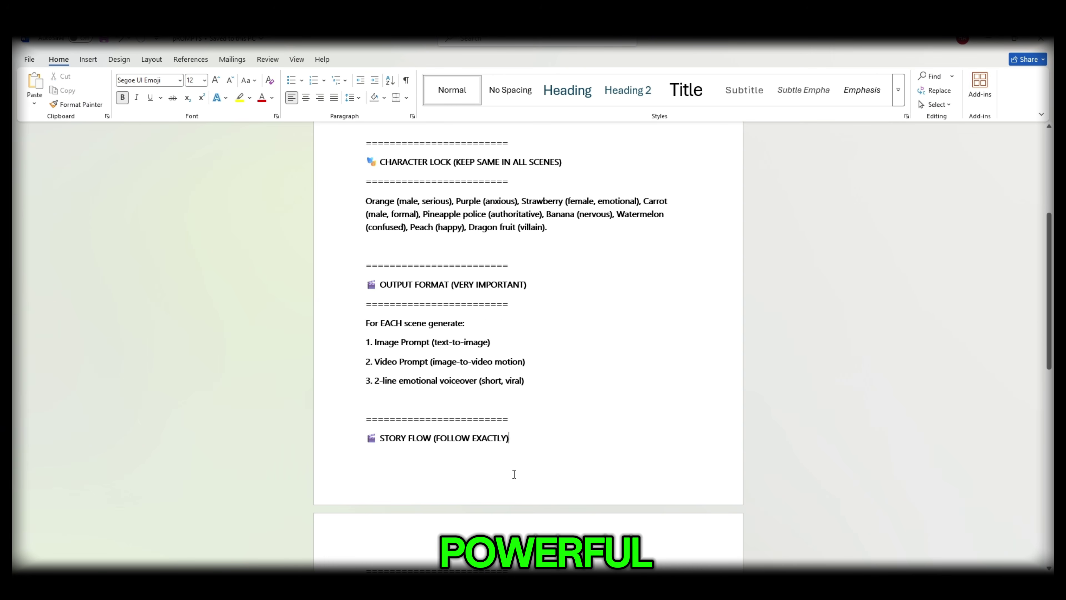
Read the story flow list from Scene 1 to Scene 7 on the document's second page.
scroll(503, 433, "down", 5)
triple_click(506, 432)
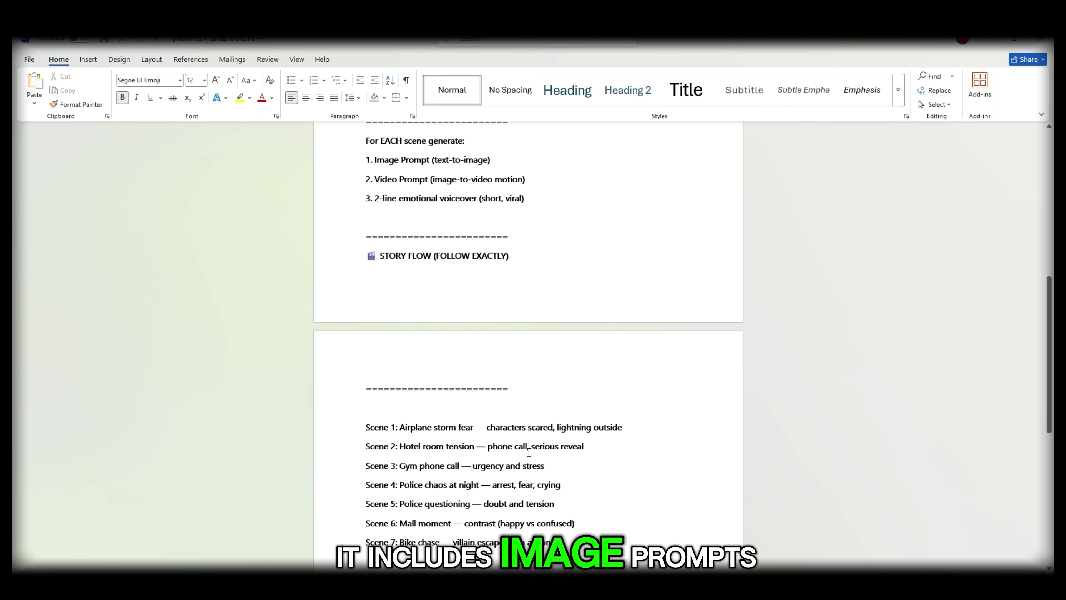
triple_click(527, 446)
triple_click(519, 466)
triple_click(526, 477)
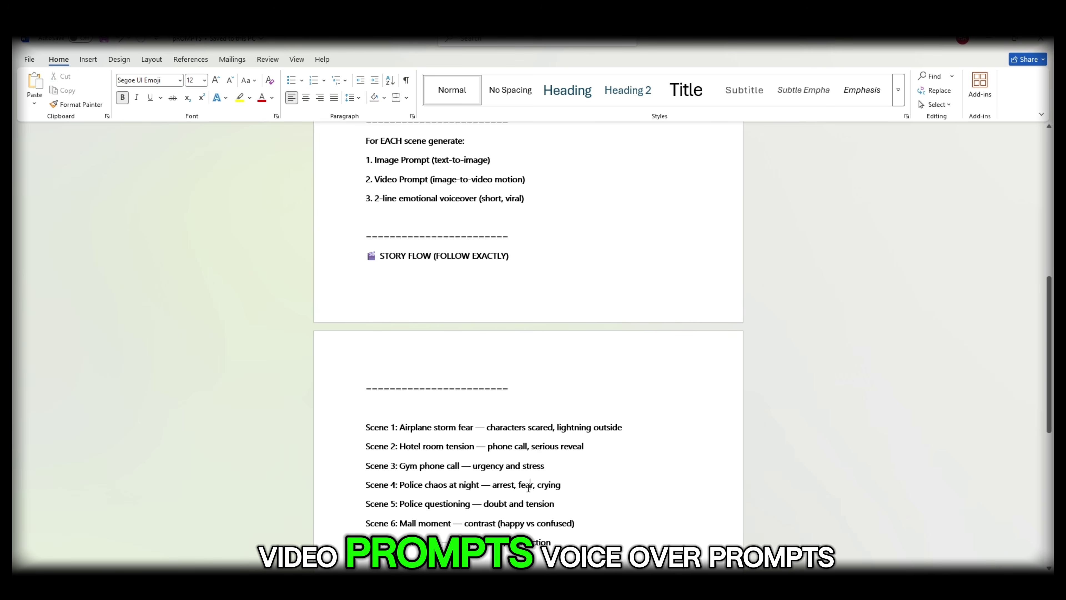
triple_click(527, 485)
double_click(542, 504)
double_click(547, 524)
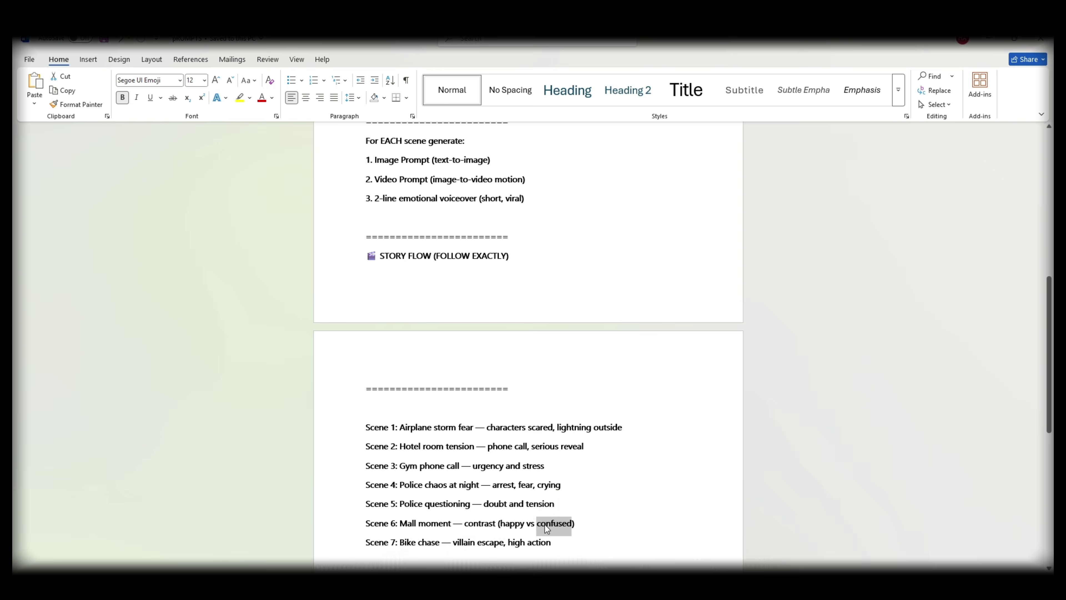
triple_click(529, 508)
double_click(517, 543)
scroll(528, 315, "down", 3)
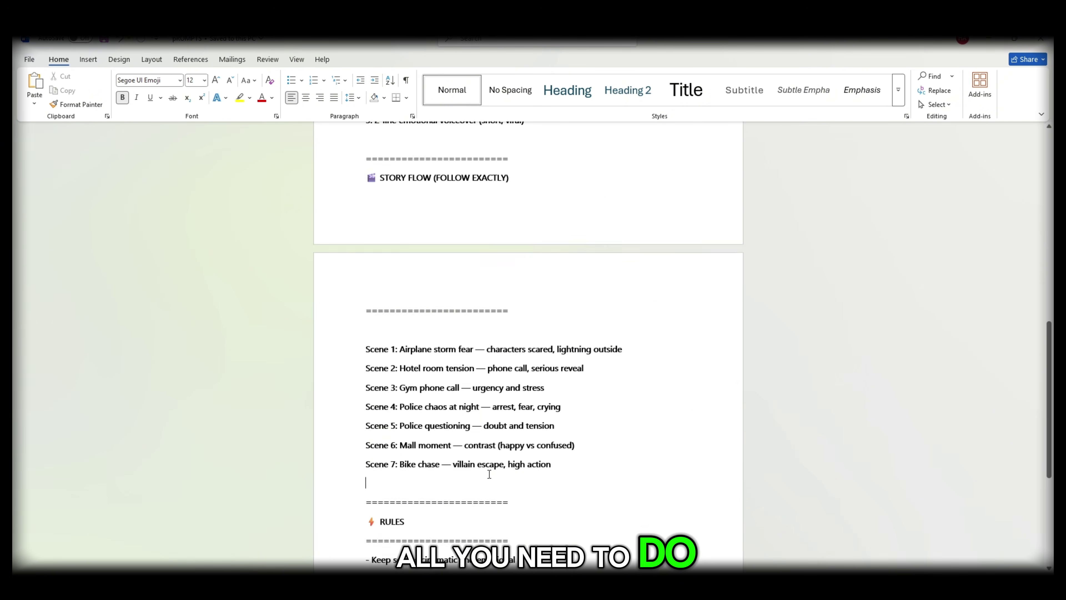
Copy the entire master prompt from the document and submit it in a new ChatGPT chat.
key("ctrl+a")
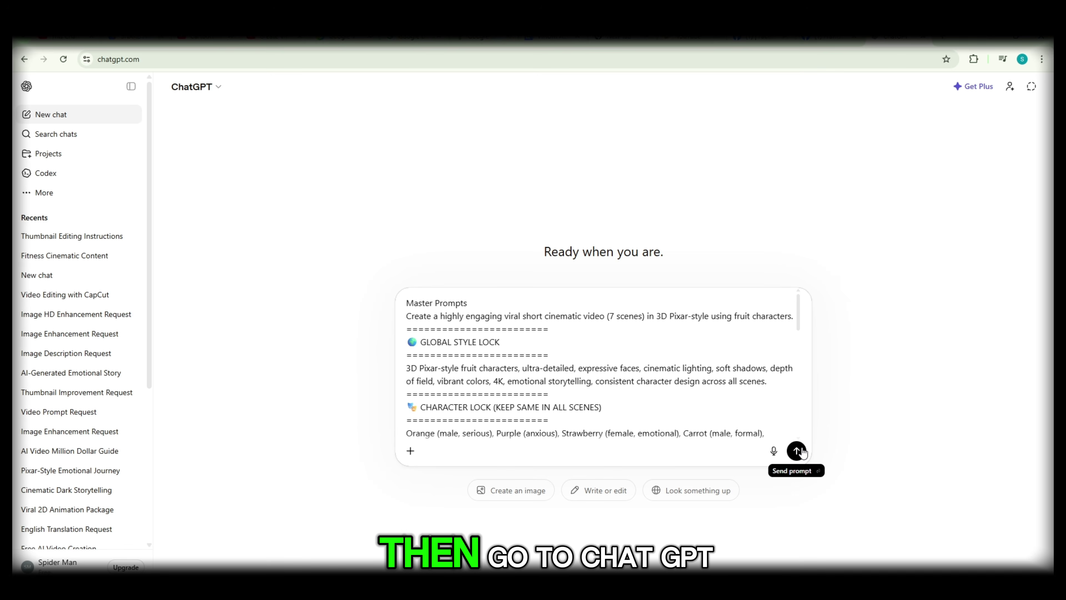
left_click(798, 451)
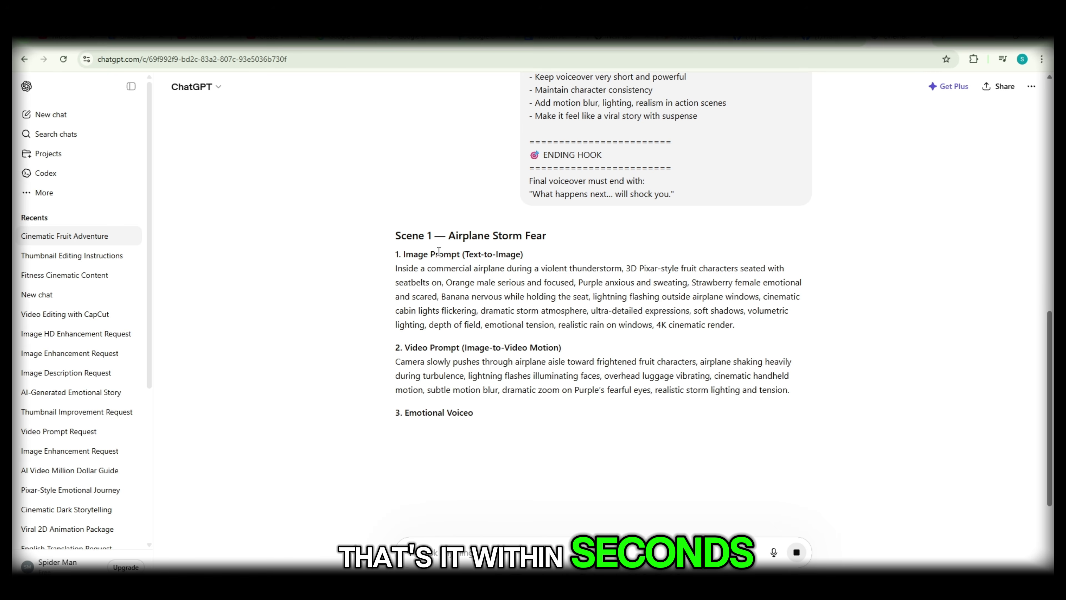
Review the generated image prompts, video prompts and voiceovers for Scene 1 (Airplane Storm Fear) and Scene 2 (Hotel Room Tension).
left_click_drag(395, 236, 553, 248)
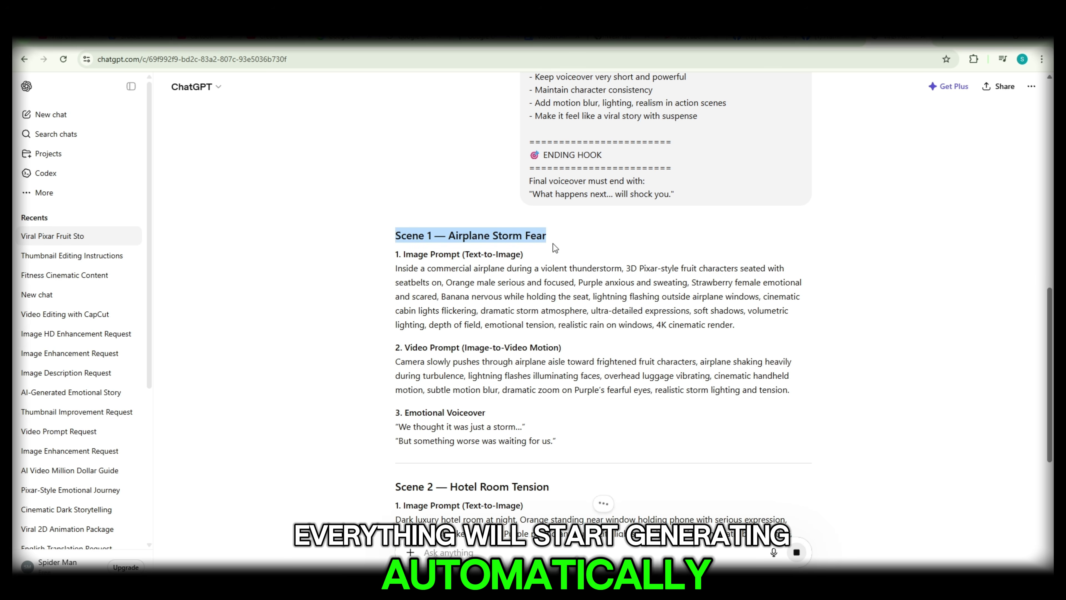
left_click_drag(376, 261, 525, 255)
left_click_drag(395, 347, 477, 339)
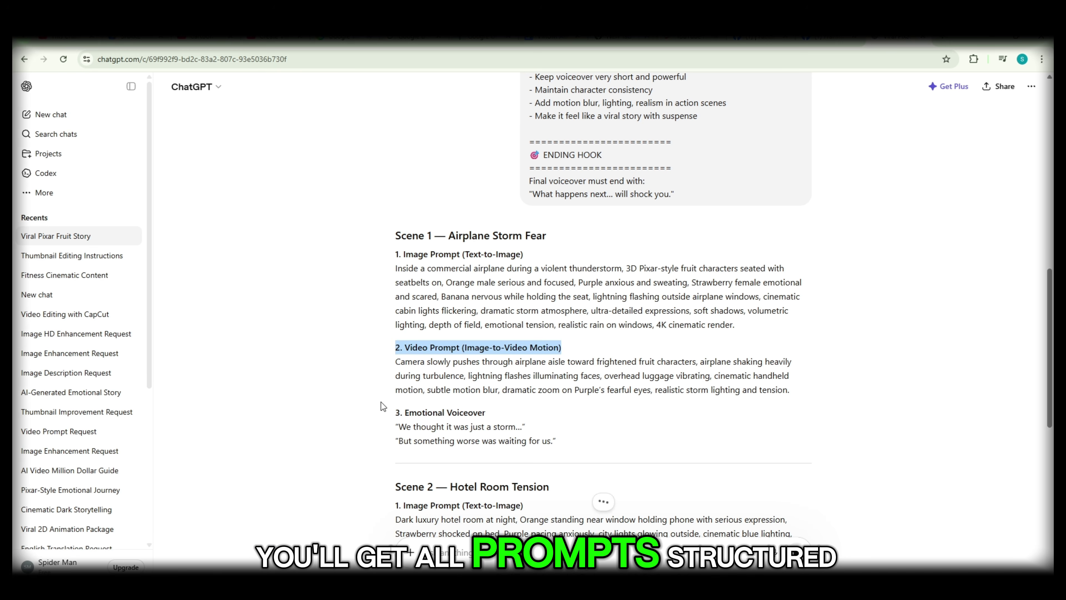
left_click_drag(383, 407, 489, 414)
scroll(489, 414, "down", 4)
left_click_drag(384, 327, 528, 336)
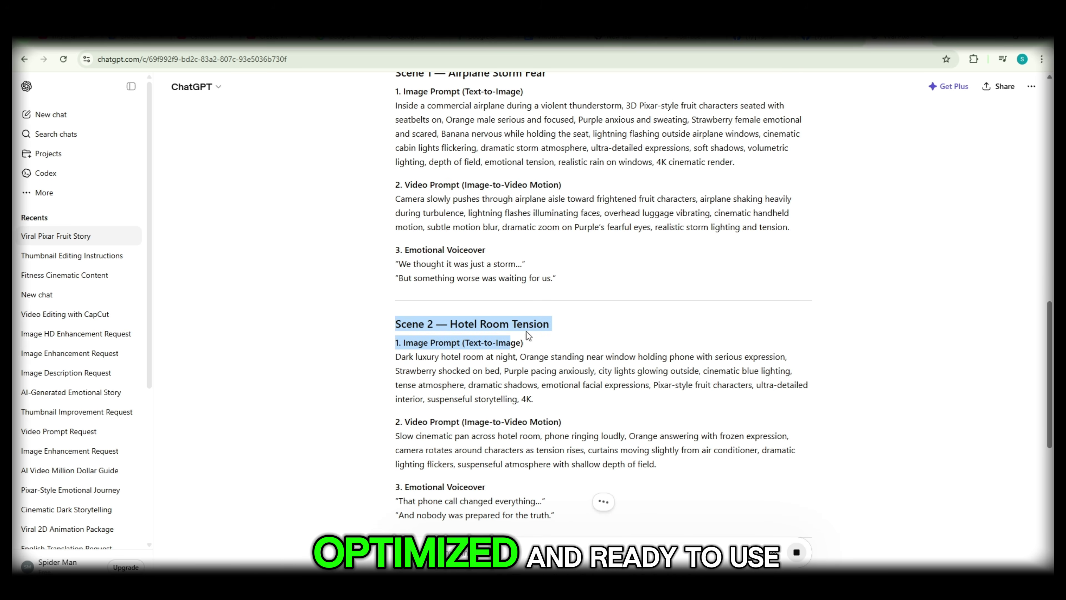
left_click(376, 353)
scroll(397, 323, "down", 3)
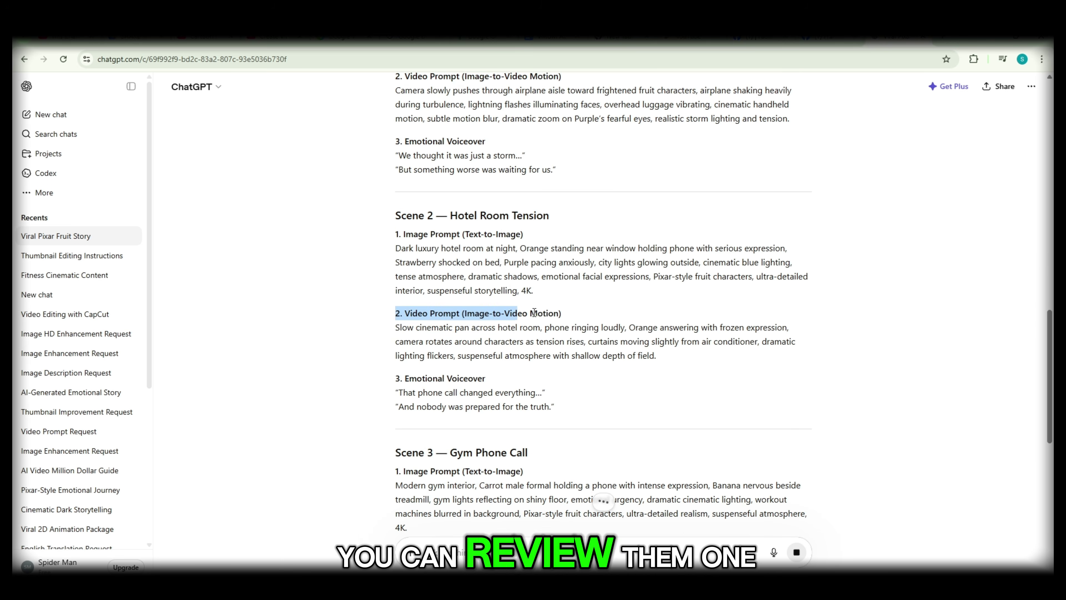
left_click_drag(380, 341, 663, 359)
left_click(662, 361)
scroll(535, 428, "down", 2)
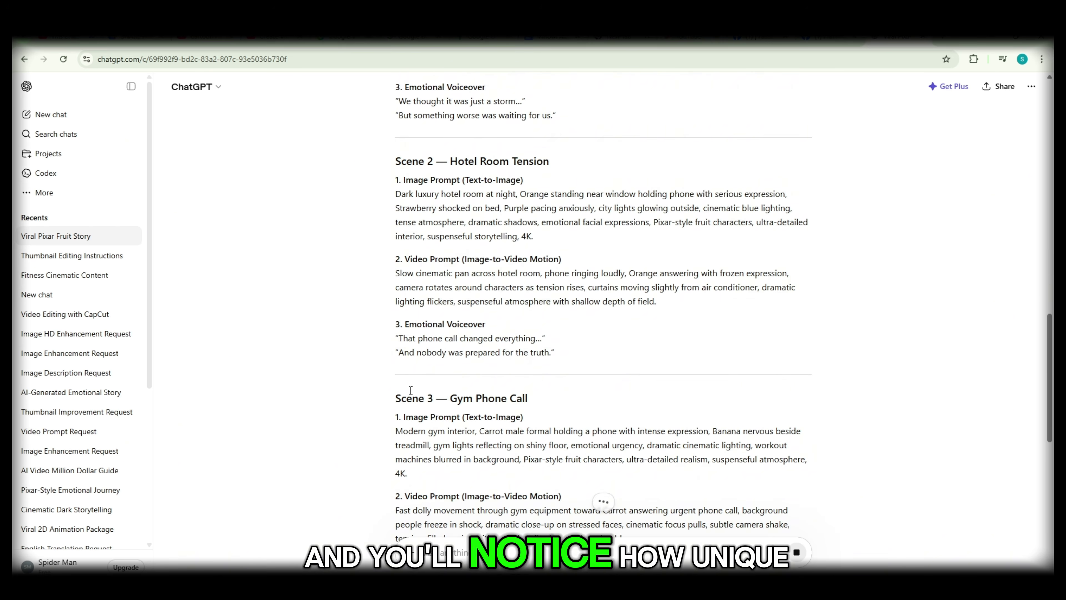
Review the image prompt, video prompt and emotional voiceover generated for Scene 3, Gym Phone Call.
left_click_drag(515, 397, 528, 398)
scroll(528, 398, "down", 5)
left_click(454, 342)
left_click_drag(432, 321, 369, 261)
left_click_drag(636, 380, 361, 336)
left_click(481, 402)
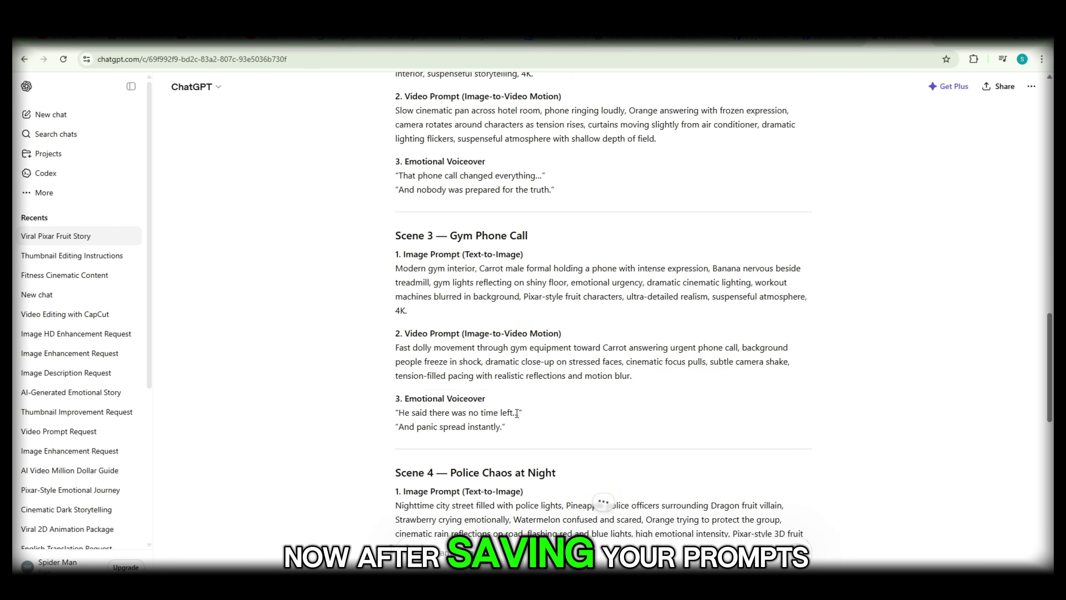
left_click_drag(525, 413, 393, 397)
left_click(439, 423)
Review the generated prompts for Scene 4 (Police Chaos at Night) and Scene 5 (Police Questioning).
scroll(440, 424, "down", 5)
left_click_drag(569, 395, 401, 325)
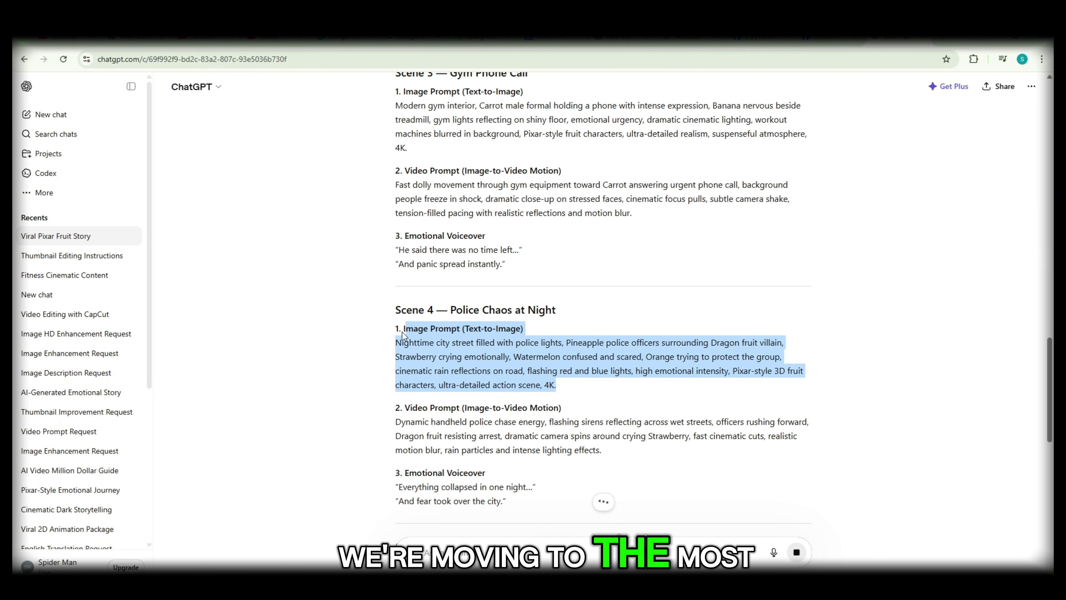
left_click(521, 411)
scroll(522, 412, "down", 5)
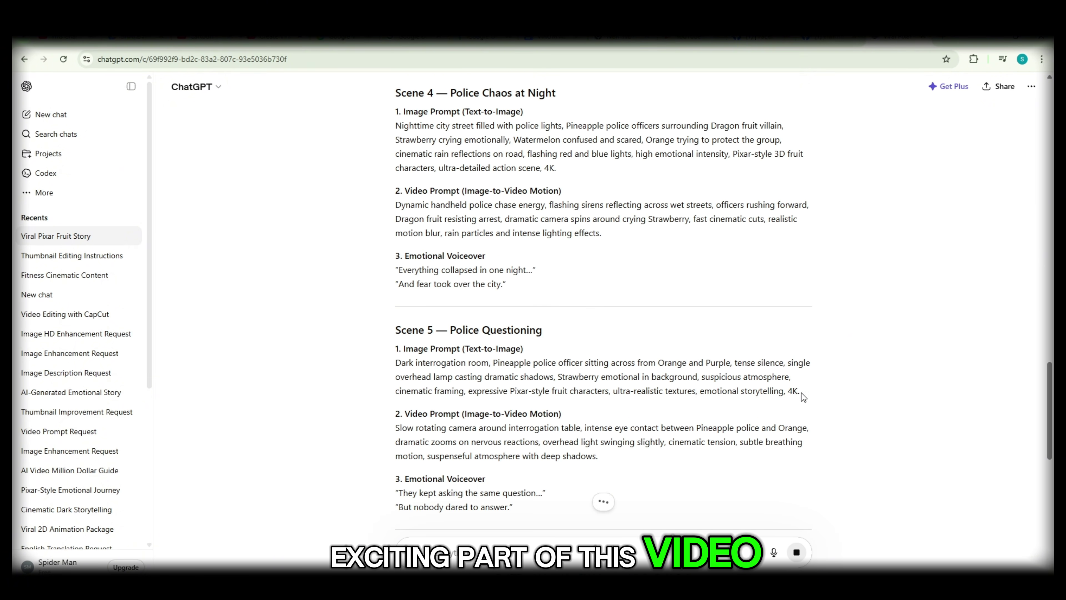
left_click_drag(802, 395, 392, 338)
scroll(509, 389, "down", 4)
left_click(482, 340)
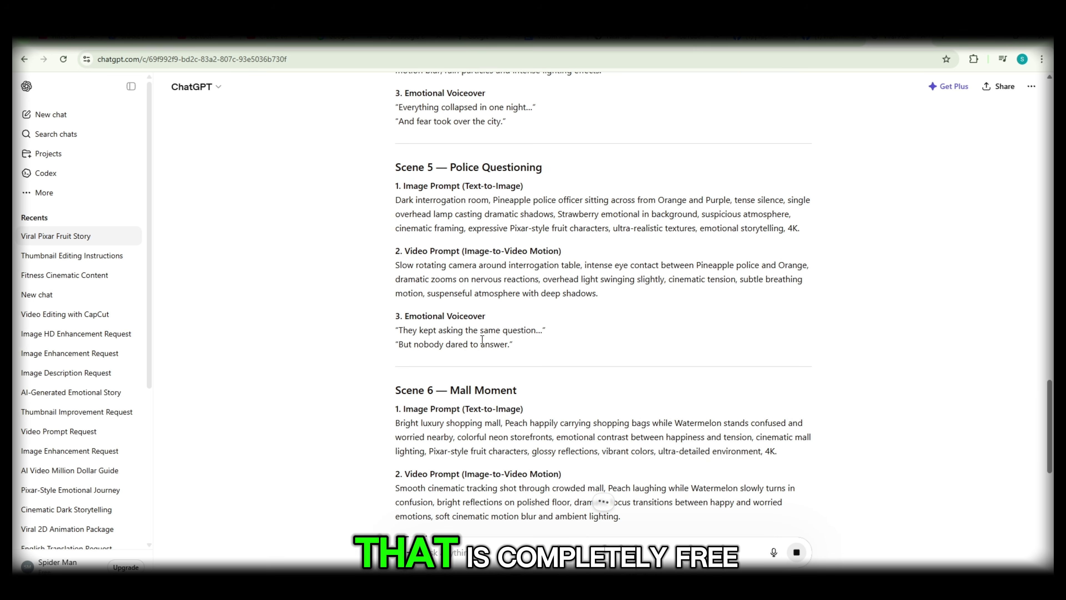
Examine the Scene 6 and Scene 7 prompts at the end of the response, and look back over Scene 5.
scroll(493, 410, "down", 8)
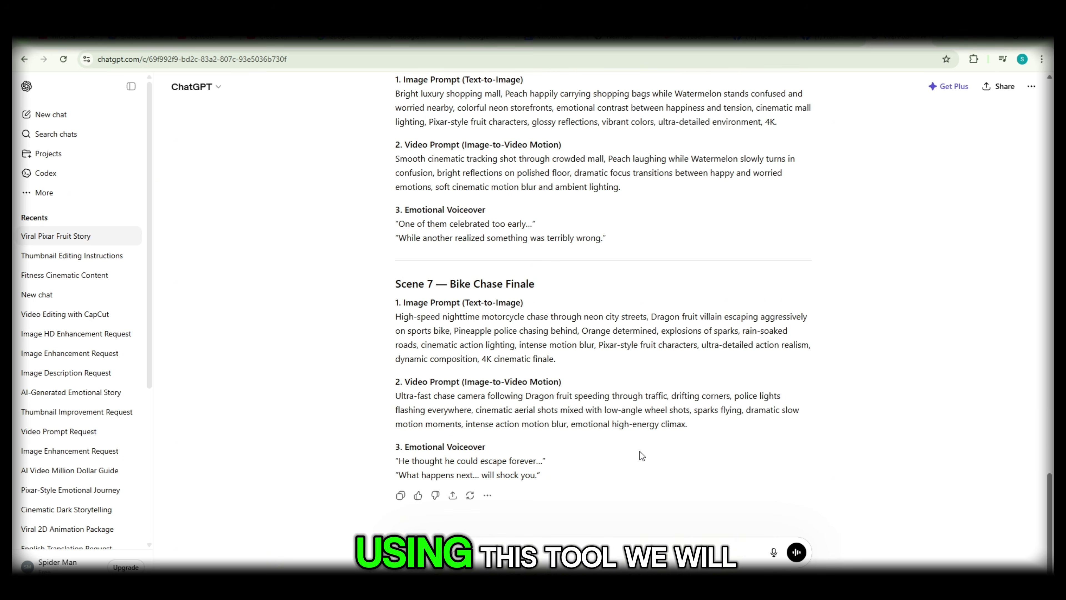
scroll(919, 328, "up", 2)
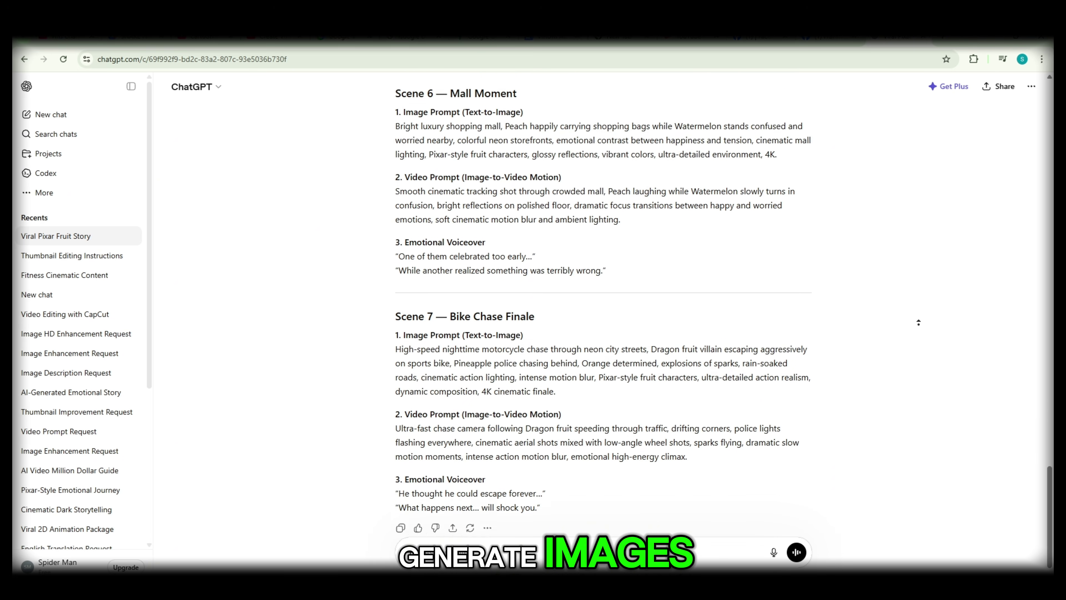
scroll(919, 322, "up", 2)
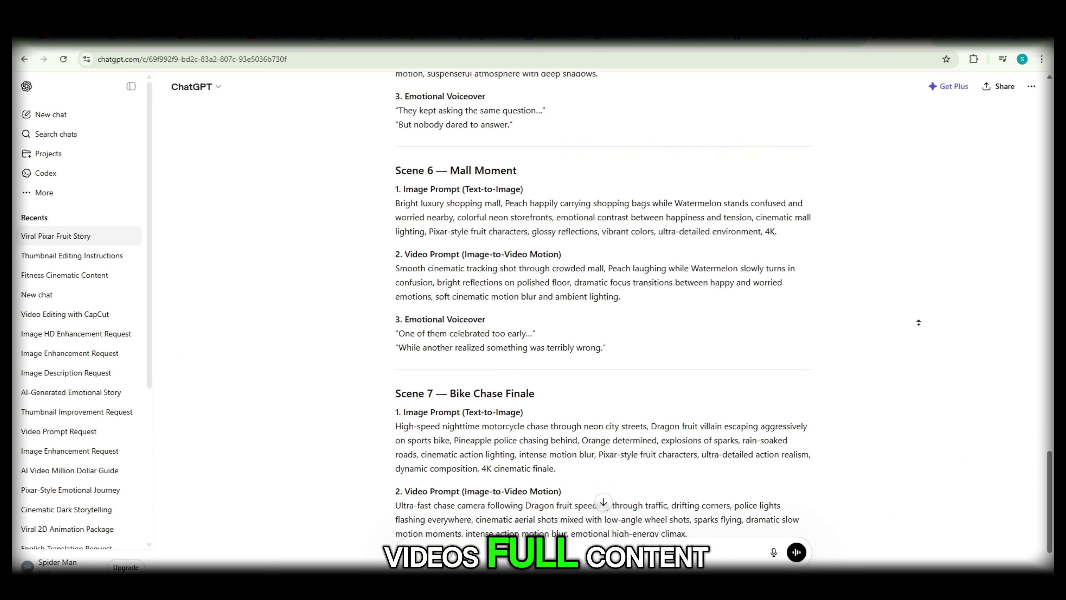
scroll(919, 322, "up", 2)
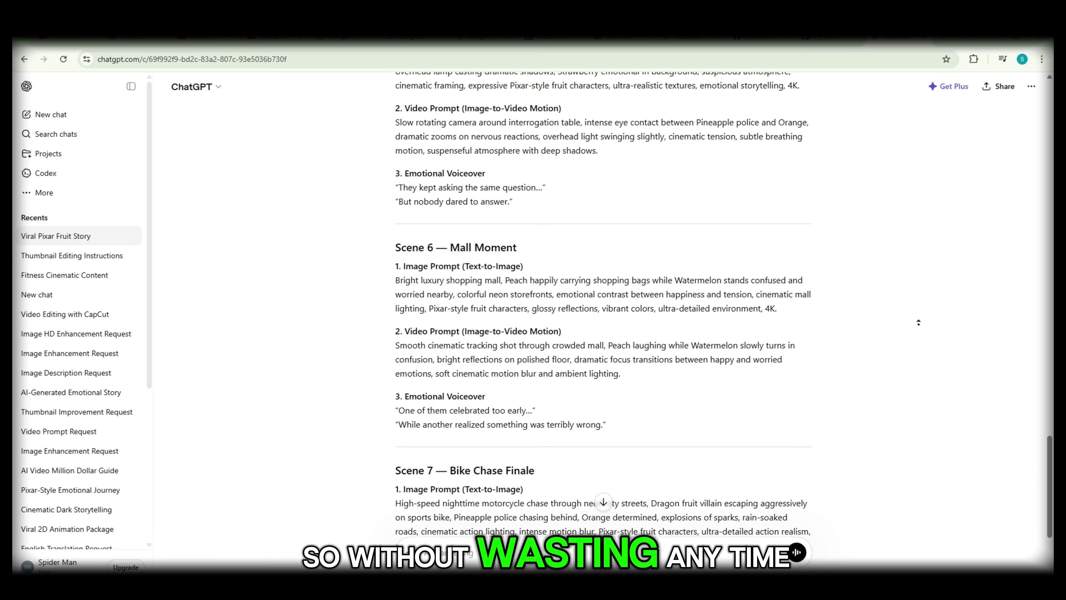
scroll(918, 322, "up", 2)
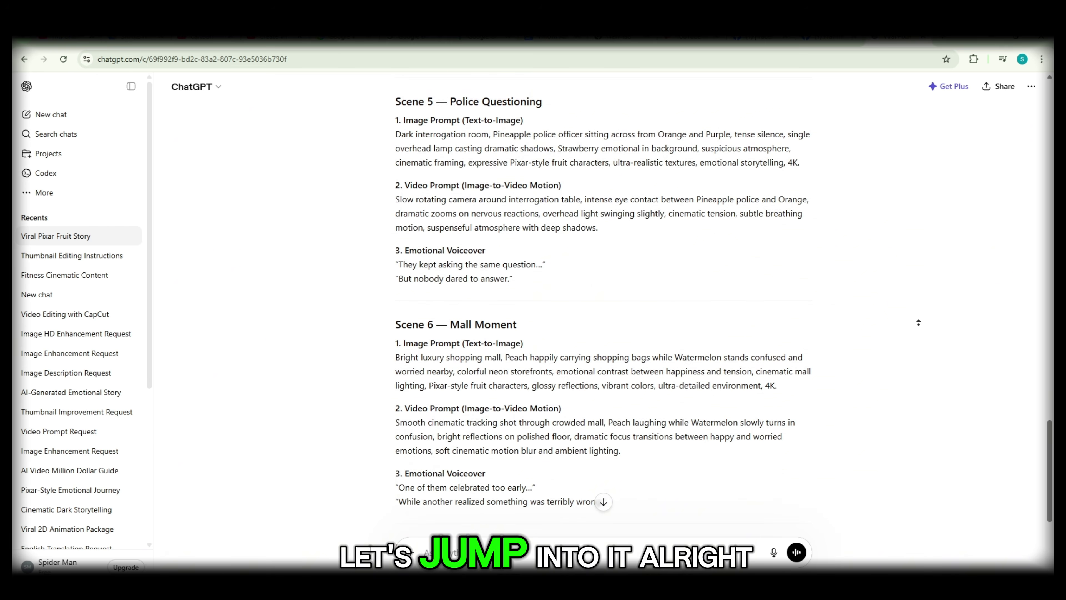
scroll(919, 322, "up", 2)
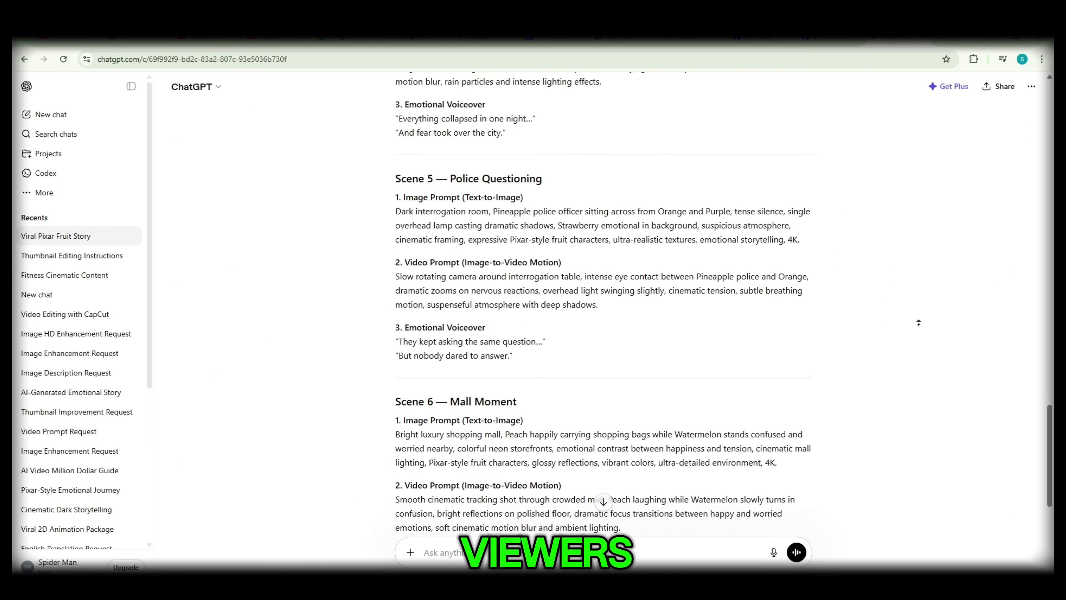
scroll(918, 322, "up", 2)
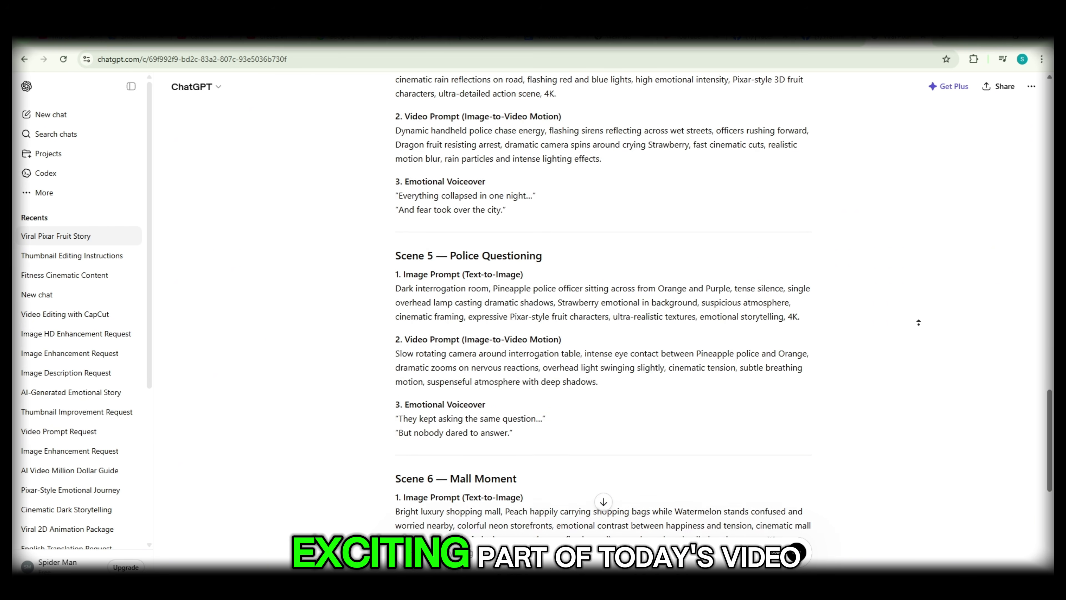
Look back over the Scene 5 and Scene 4 image, video and voiceover prompts in the generated response.
scroll(919, 322, "up", 2)
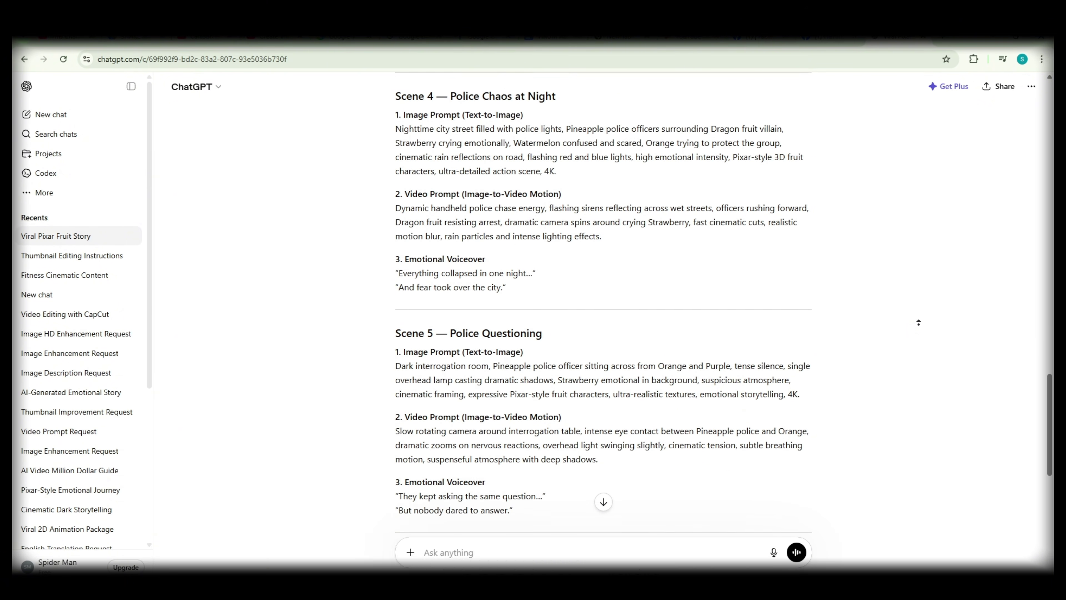
scroll(918, 322, "up", 2)
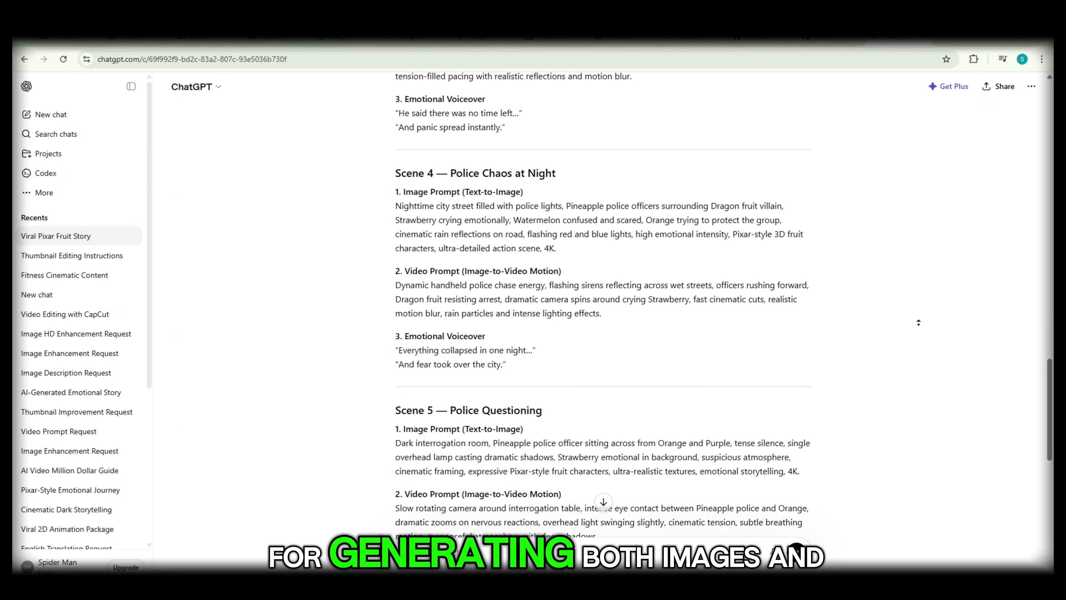
scroll(918, 322, "up", 1)
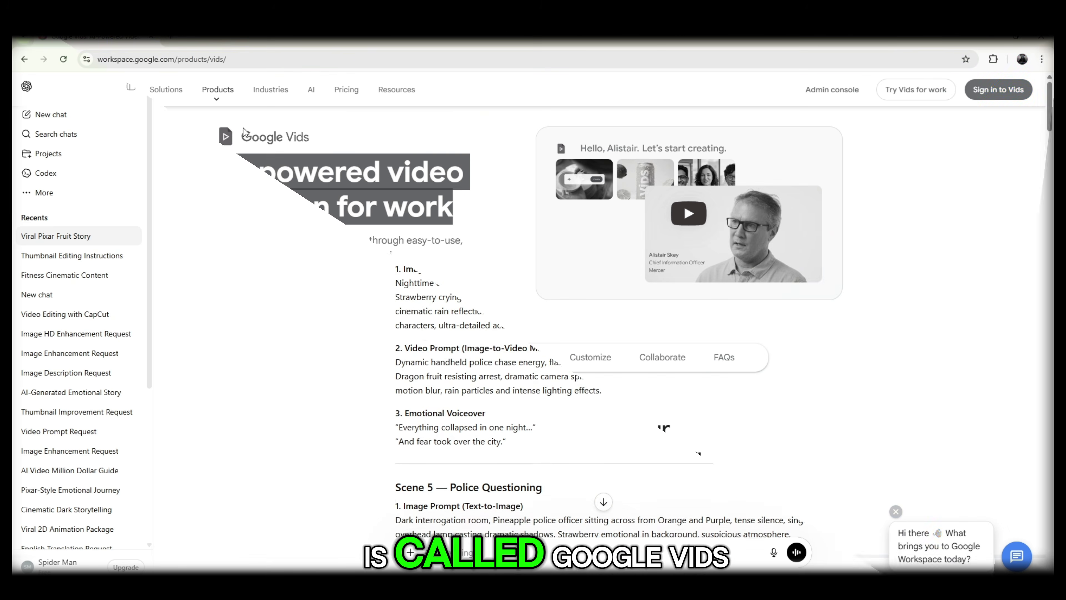
Switch to the Google Vids product page and examine its sections on creating, recording, generating with Veo, customizing and collaborating.
double_click(177, 58)
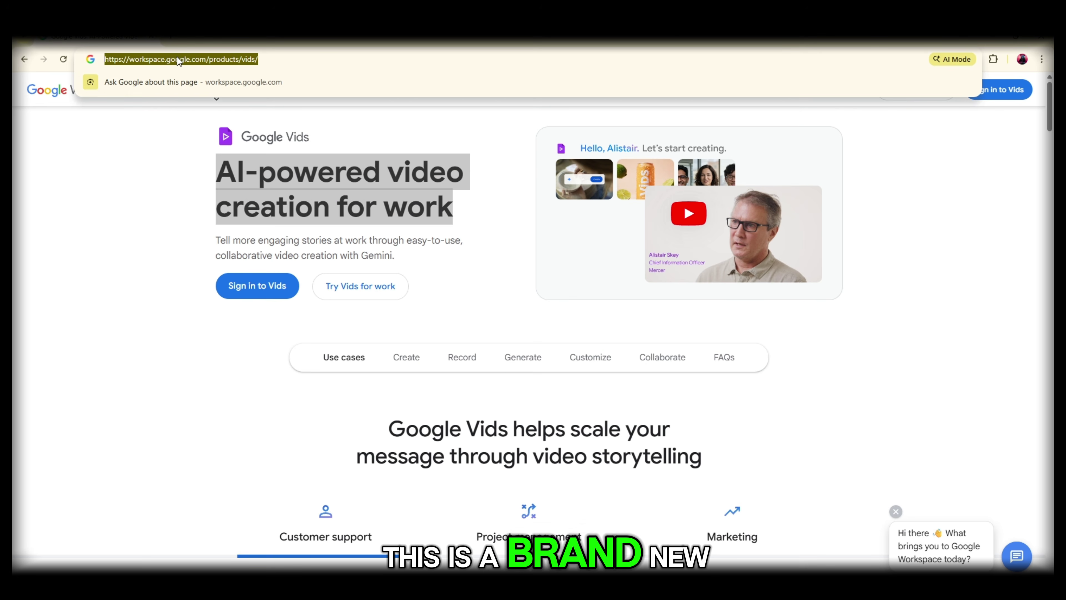
left_click(167, 171)
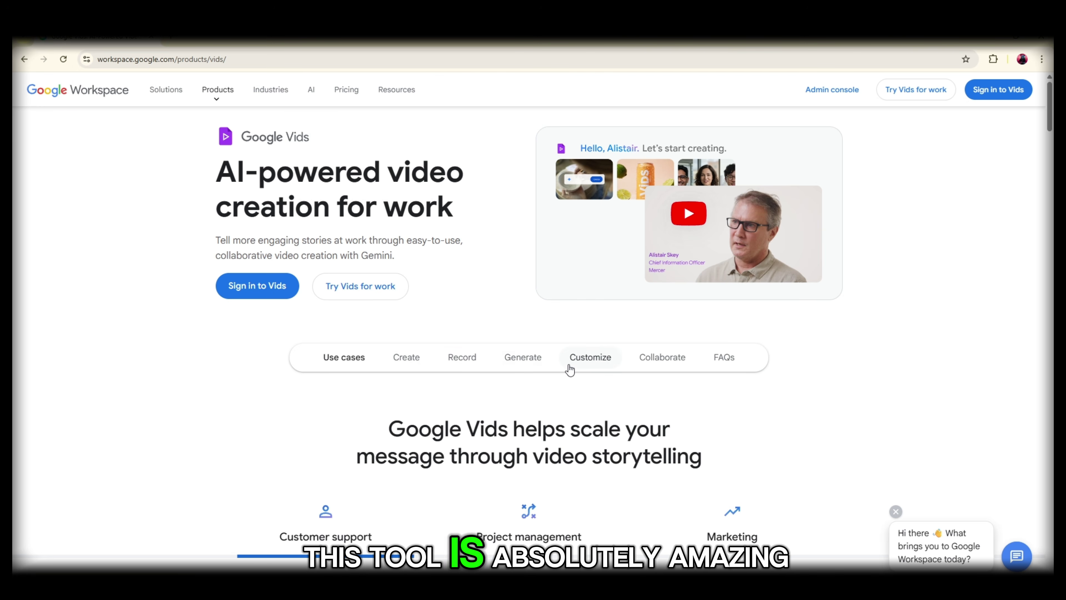
scroll(647, 391, "down", 9)
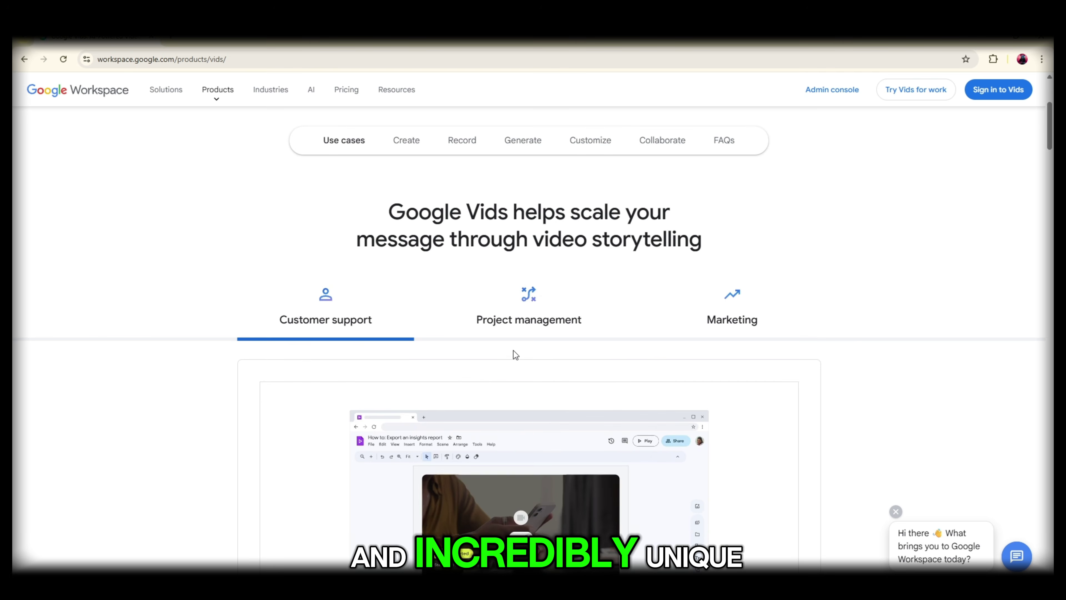
scroll(428, 338, "up", 4)
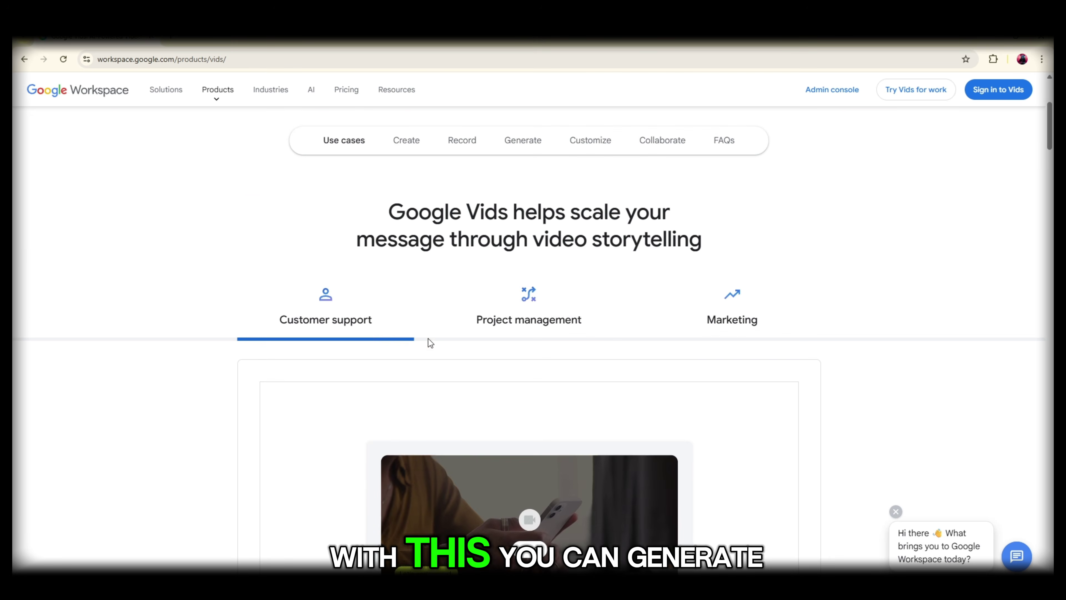
scroll(681, 336, "down", 18)
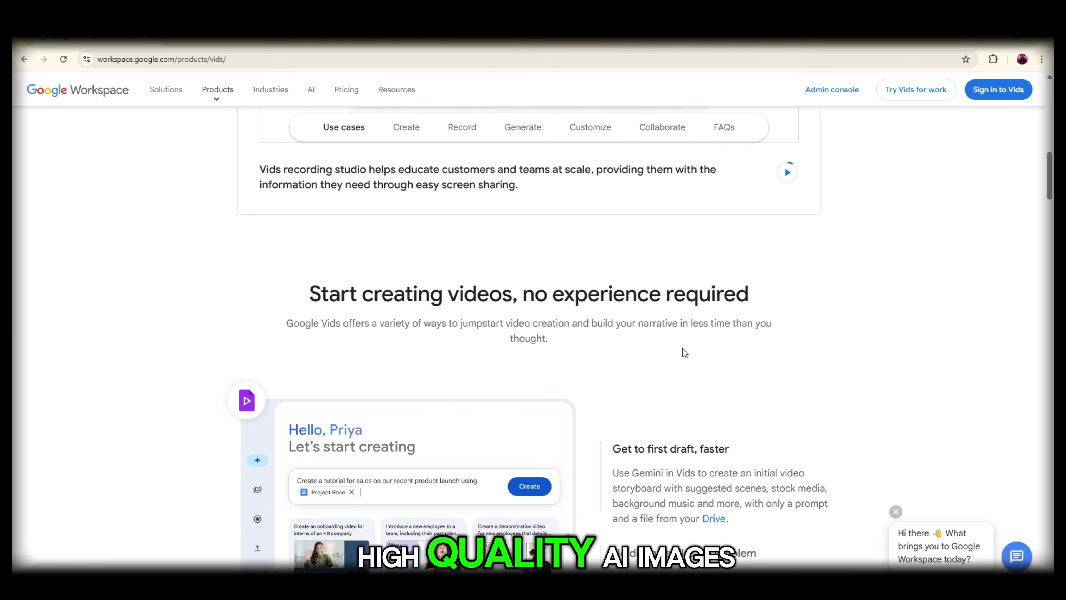
scroll(634, 353, "down", 16)
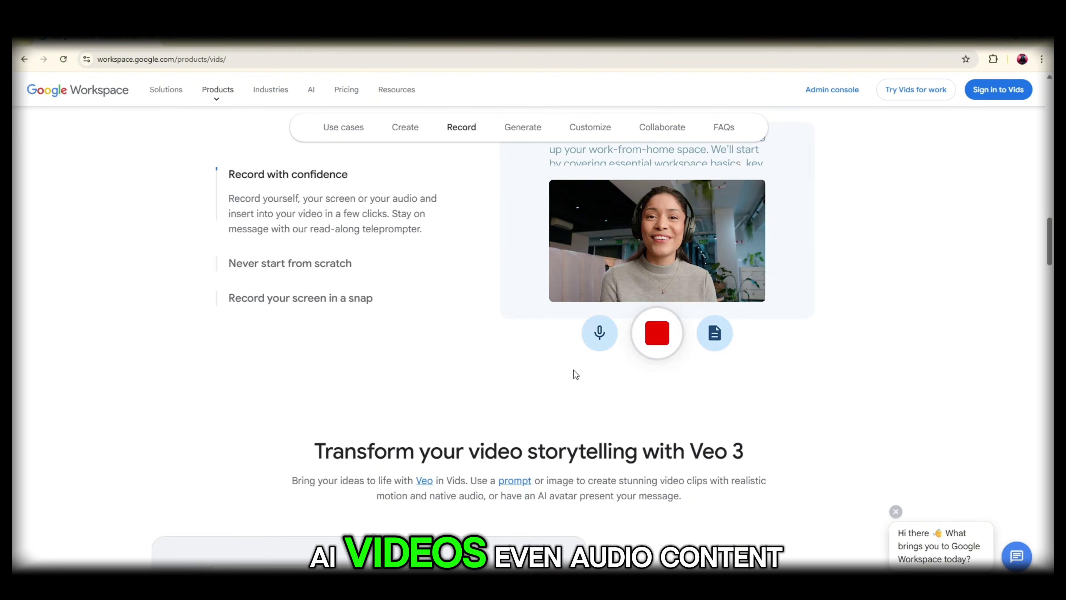
scroll(586, 382, "down", 6)
scroll(584, 381, "down", 16)
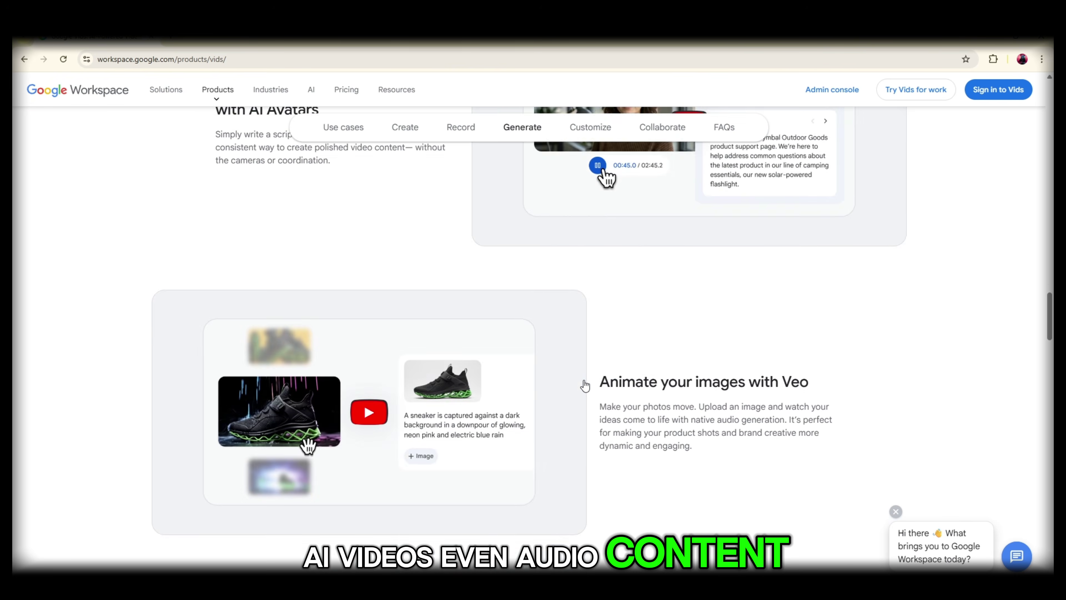
scroll(586, 385, "down", 17)
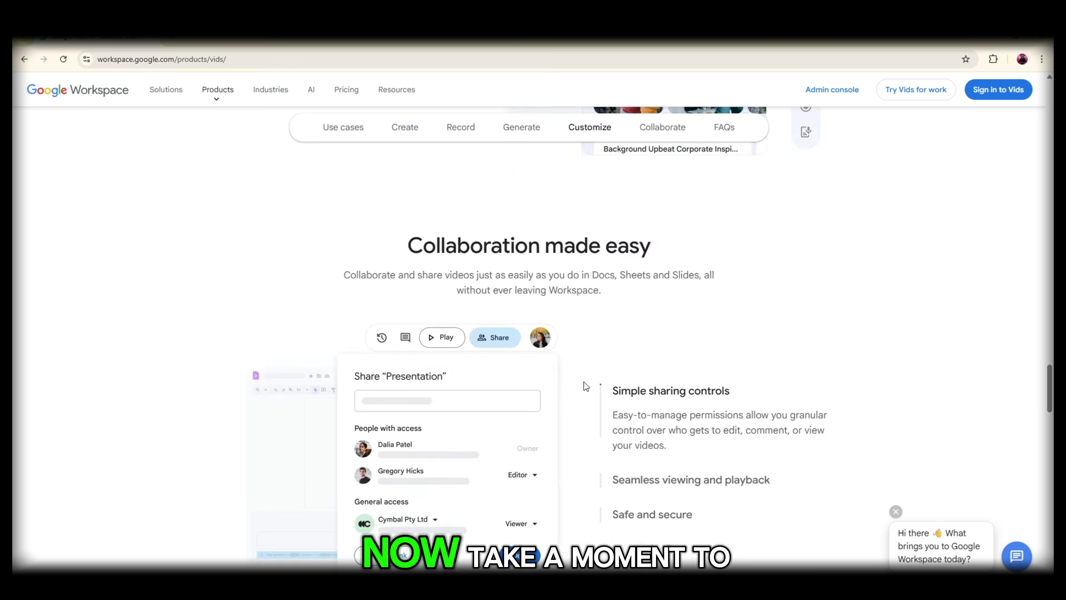
scroll(586, 387, "up", 8)
scroll(586, 387, "up", 20)
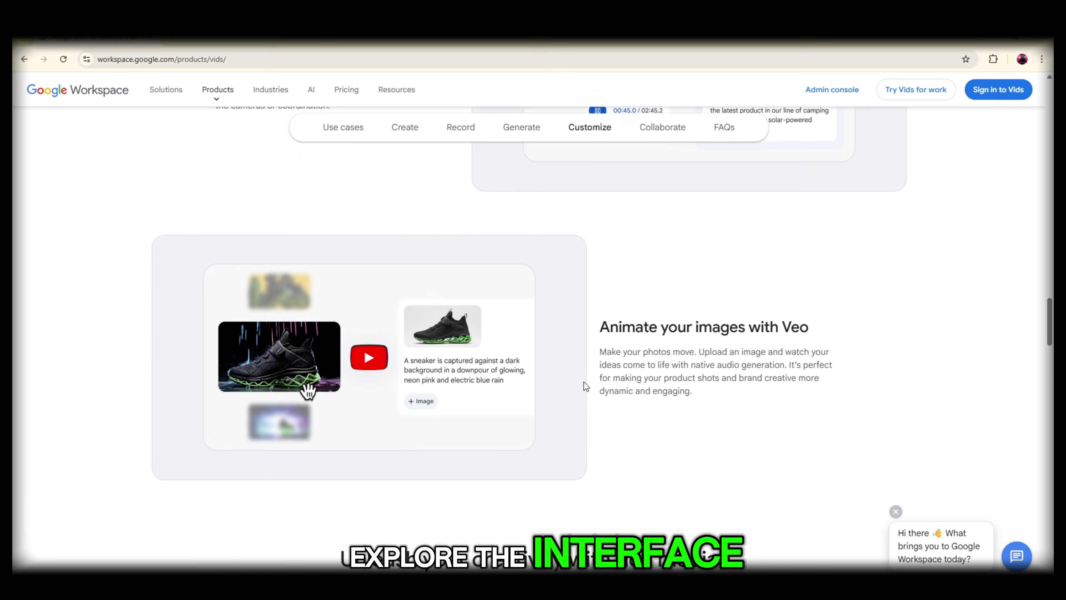
scroll(586, 388, "up", 20)
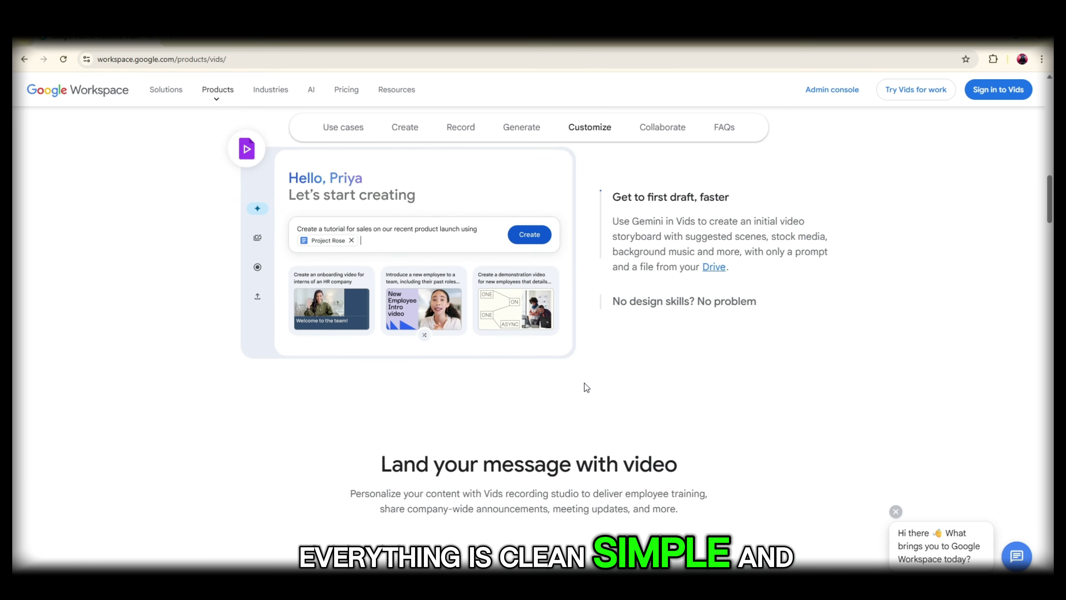
scroll(584, 383, "up", 5)
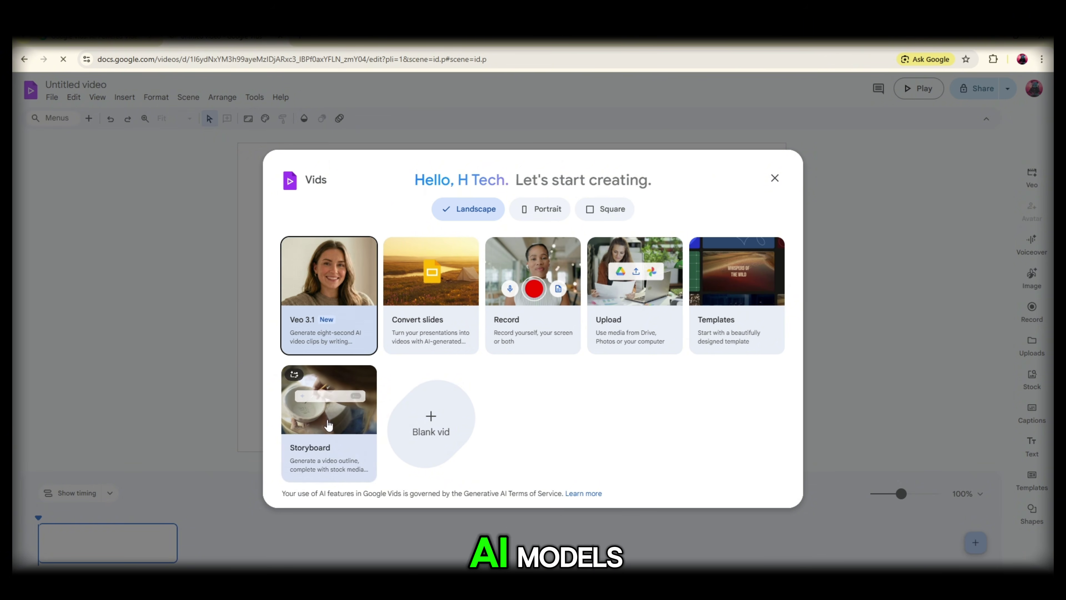
Start a landscape video with Veo 3.1, dismiss the feature tip and check the available clip creation modes.
left_click(339, 301)
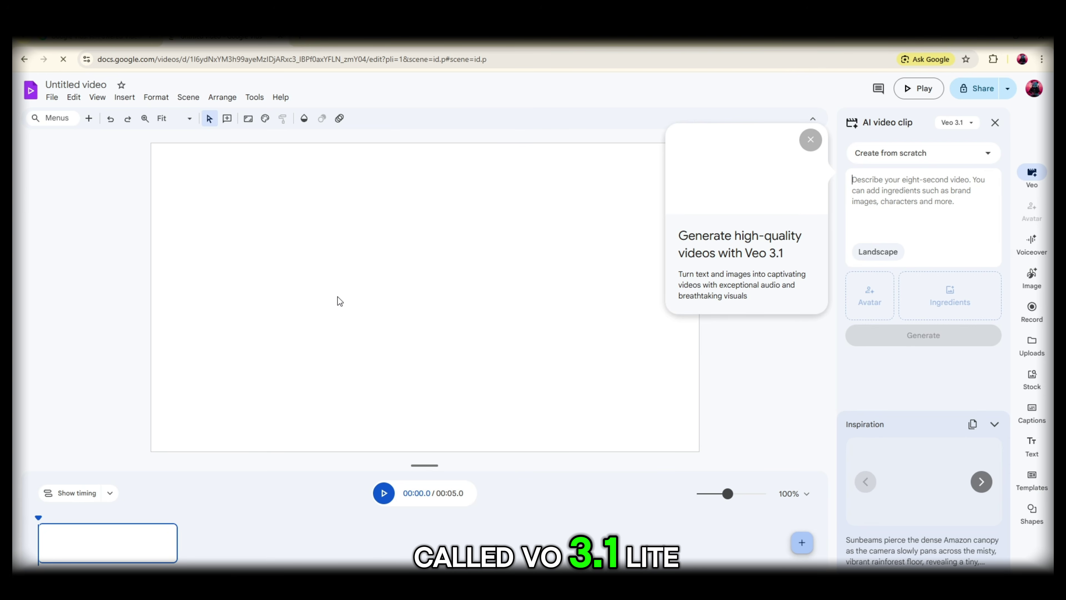
left_click(821, 145)
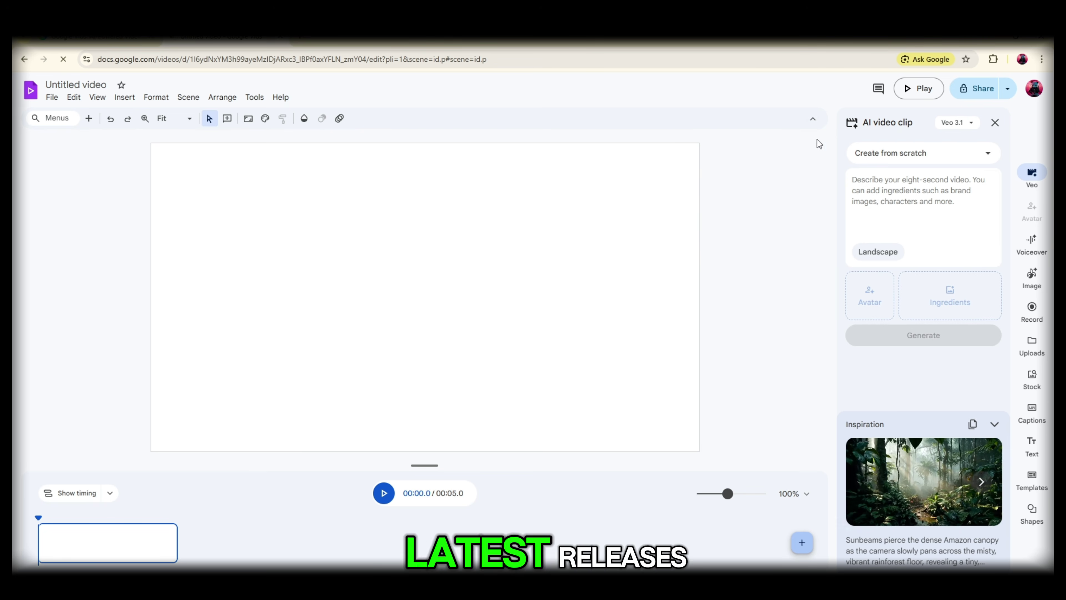
left_click(907, 158)
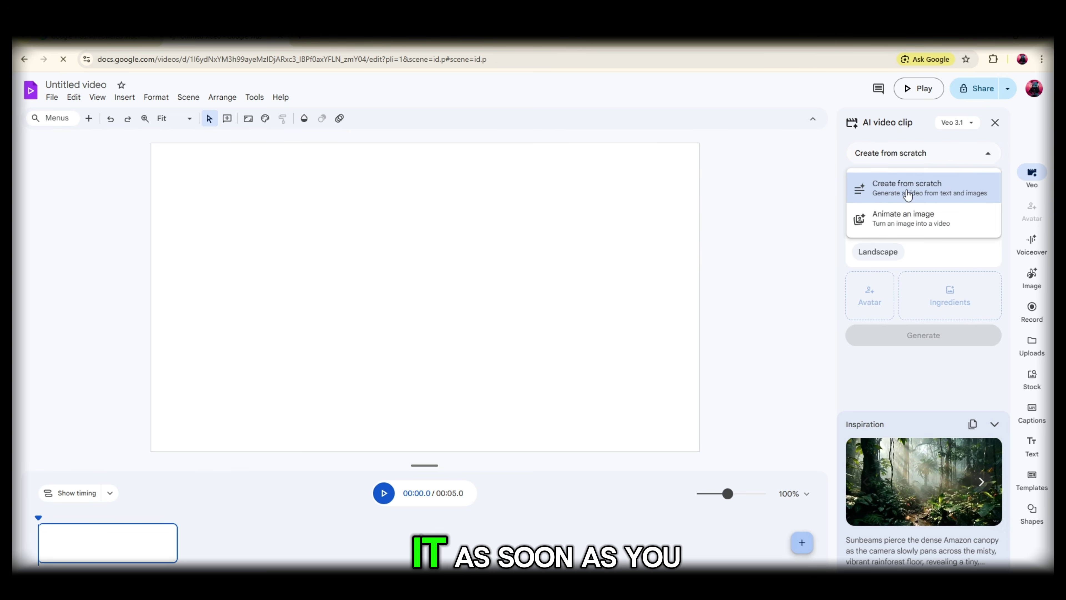
left_click(941, 240)
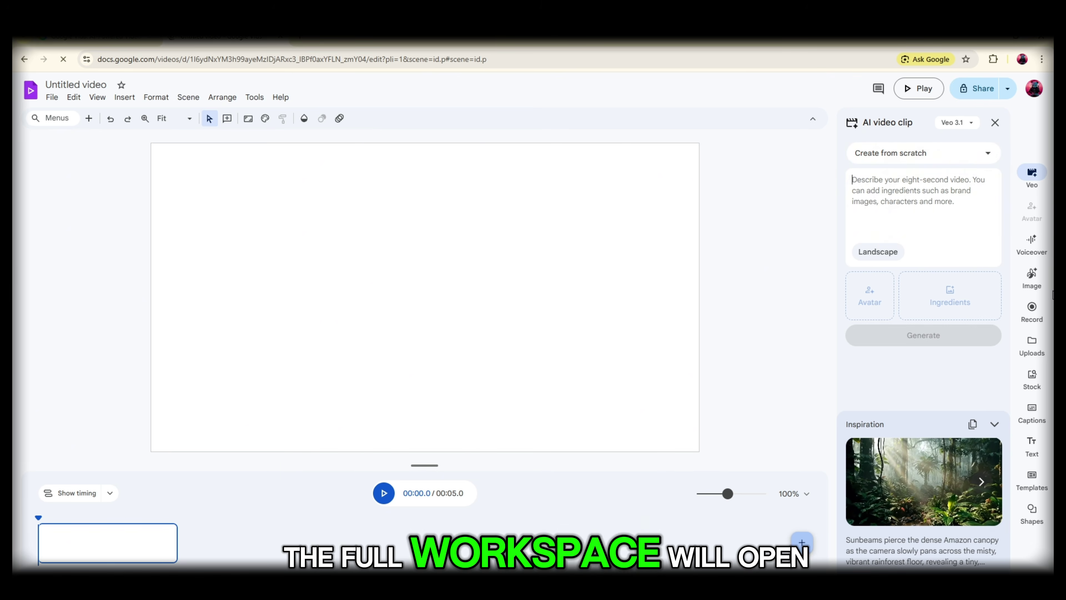
Open the AI image generator, set the aspect ratio to Portrait 9:16 and leave the image style at No style.
left_click(1038, 282)
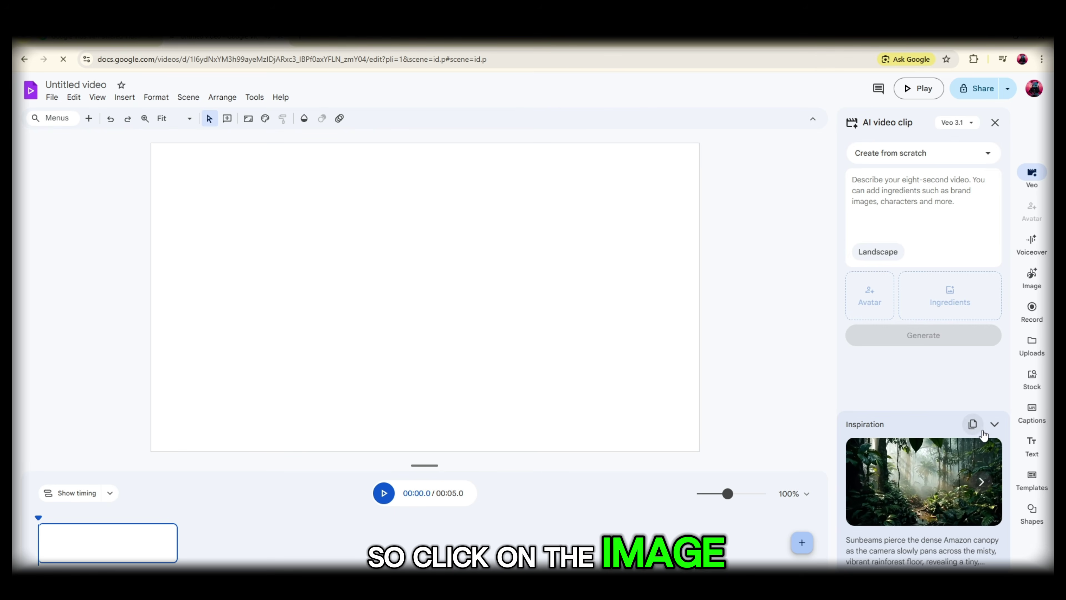
left_click(991, 426)
left_click(1033, 279)
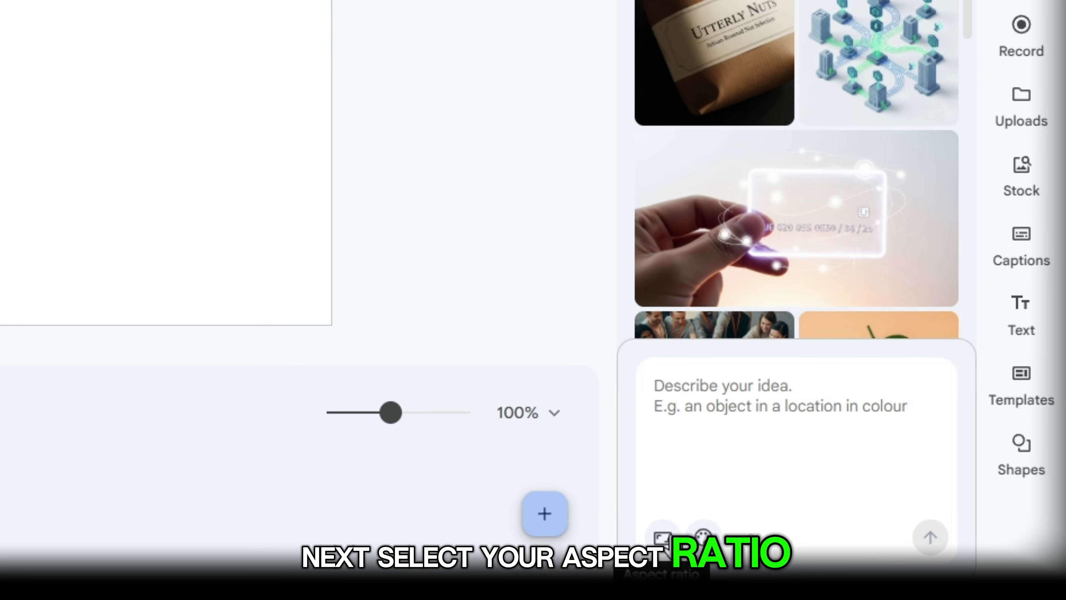
left_click(663, 538)
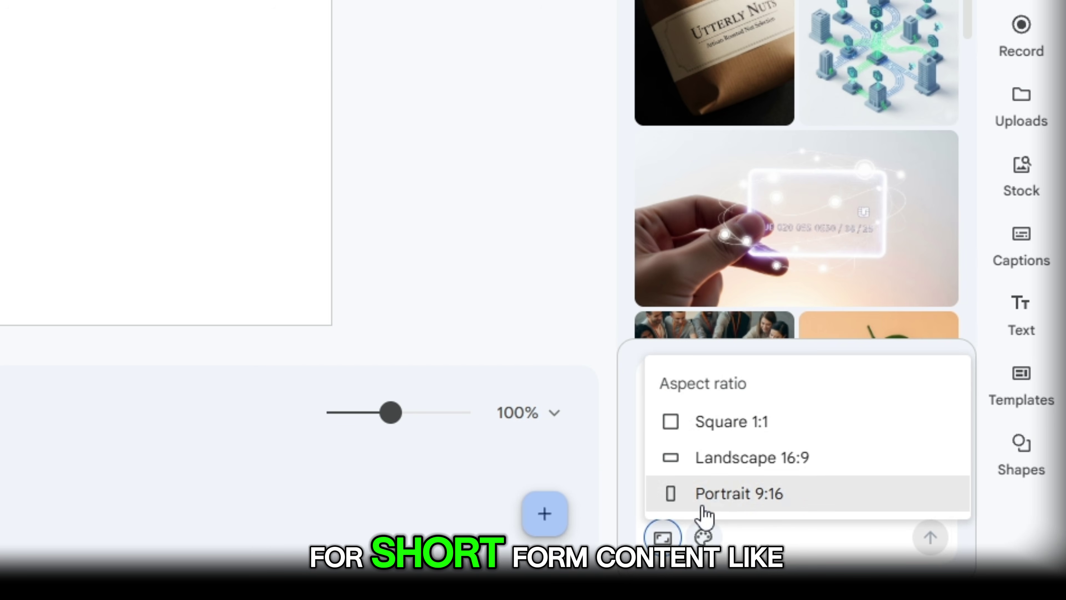
left_click(741, 494)
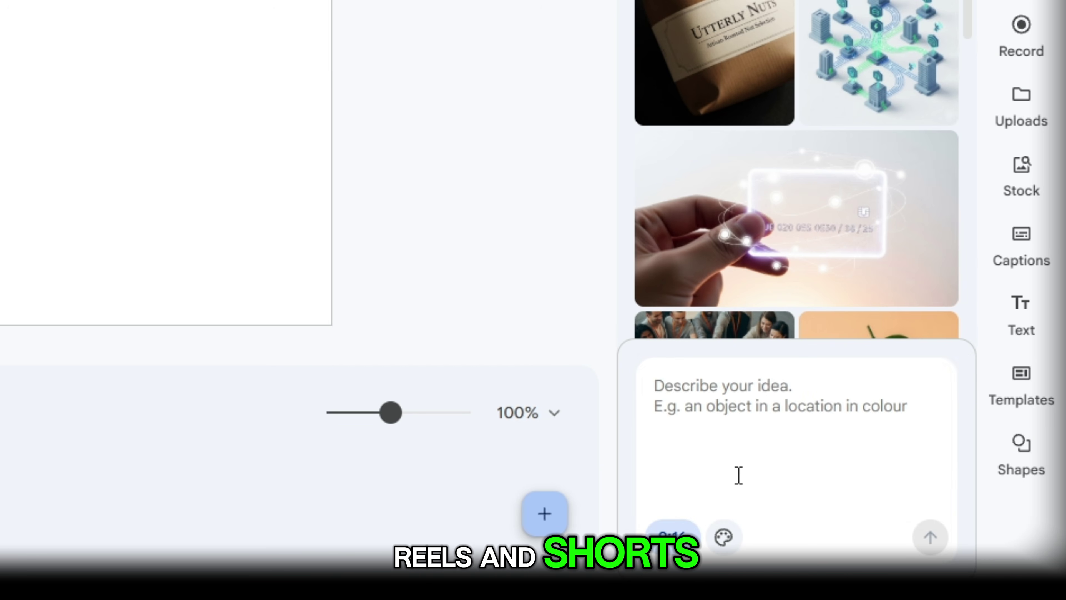
left_click(724, 537)
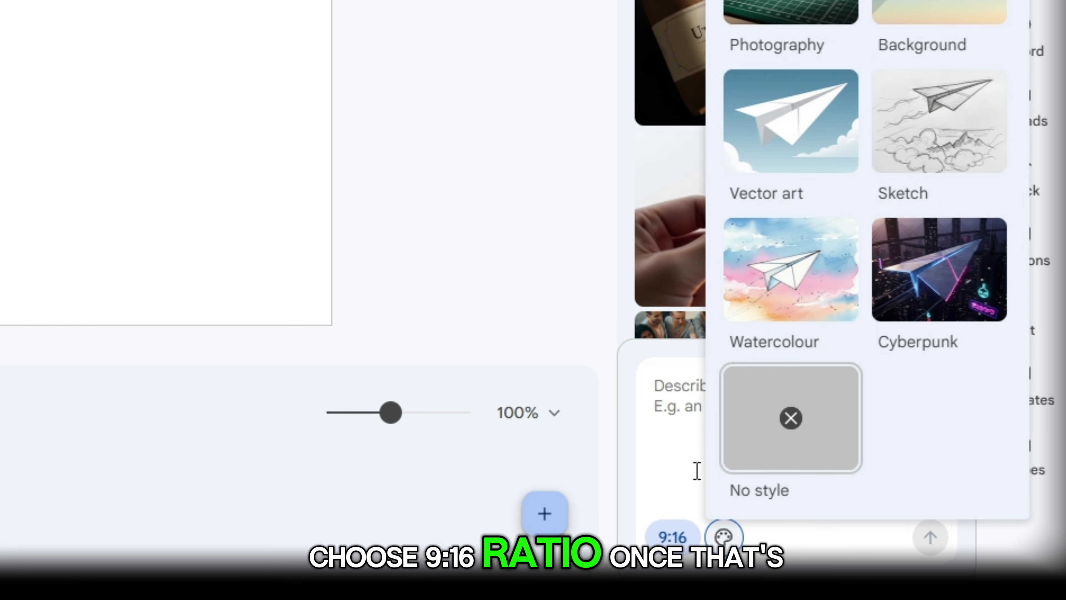
left_click(688, 446)
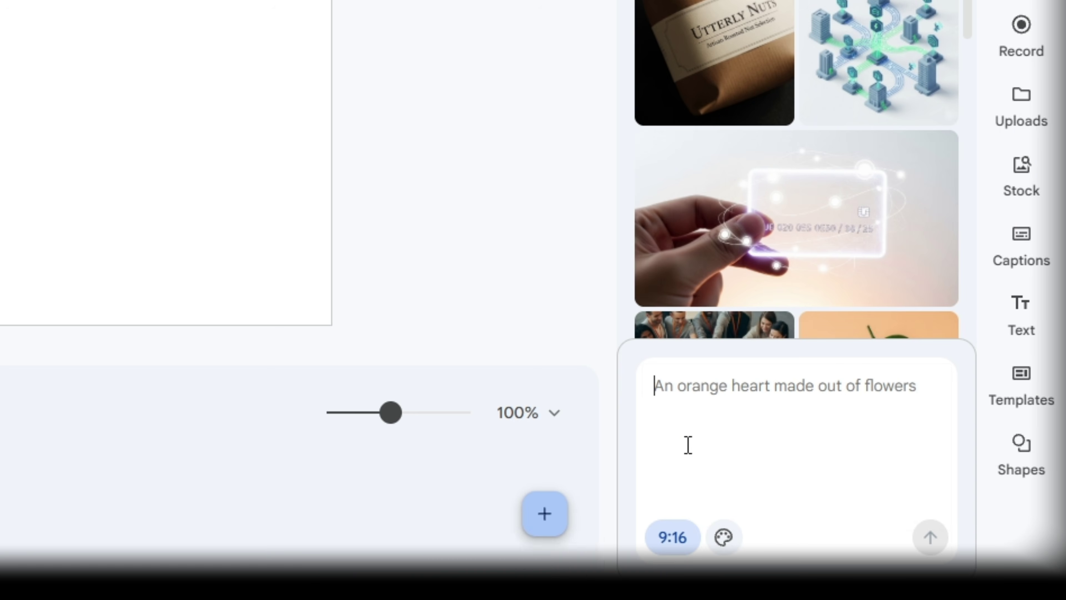
Generate the Scene 1 image from the prompt for Pixar-style fruit characters seated inside a commercial airplane during a violent thunderstorm.
type("1. Image Prompt (Text-to-Image) Inside a commercial airplane during a violent thunderstorm, 3D Pixar-style fruit characters seated with seatbelts on, Orange male serious and focused, Purple anxious and sweating, Strawberry female emotional and scared, Banana nervous while holding the seat, lightning flashing outside airplane windows, cinematic cabin lights flickering, dramatic storm atmosphere, ultra-detailed expressions, soft shadows, volumetric lighting, depth of field, emotional tension, realistic rain on windows, 4K cinematic render.")
scroll(766, 443, "up", 5)
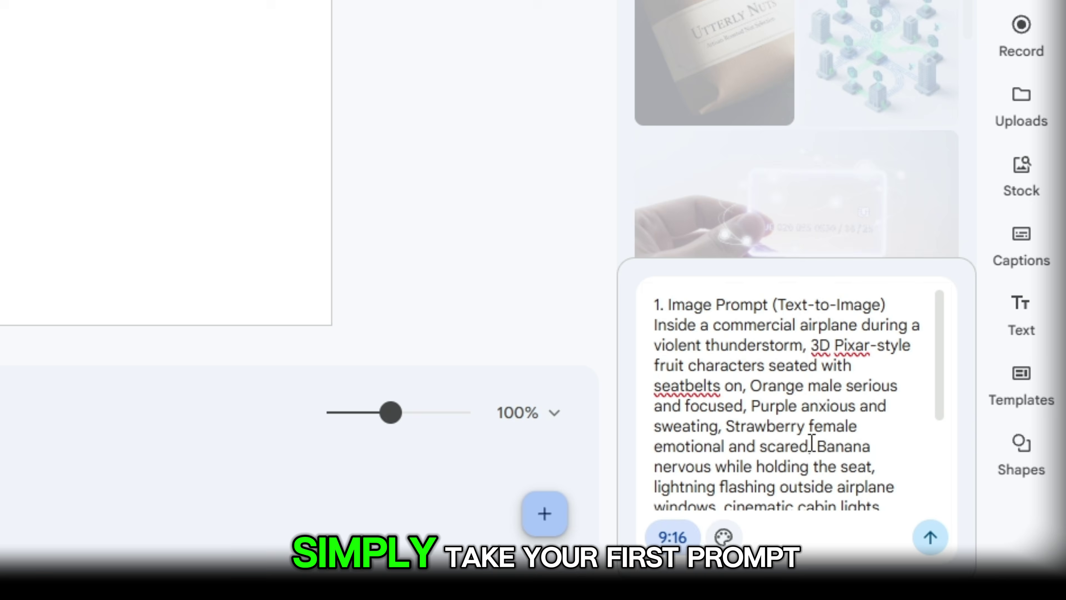
left_click(929, 538)
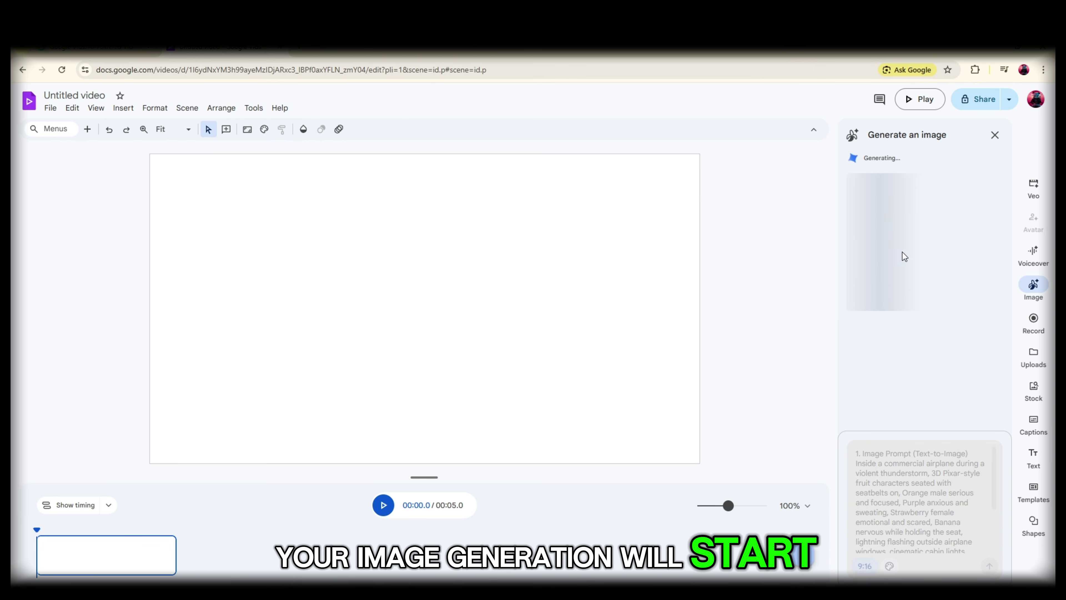
key("ctrl+plus")
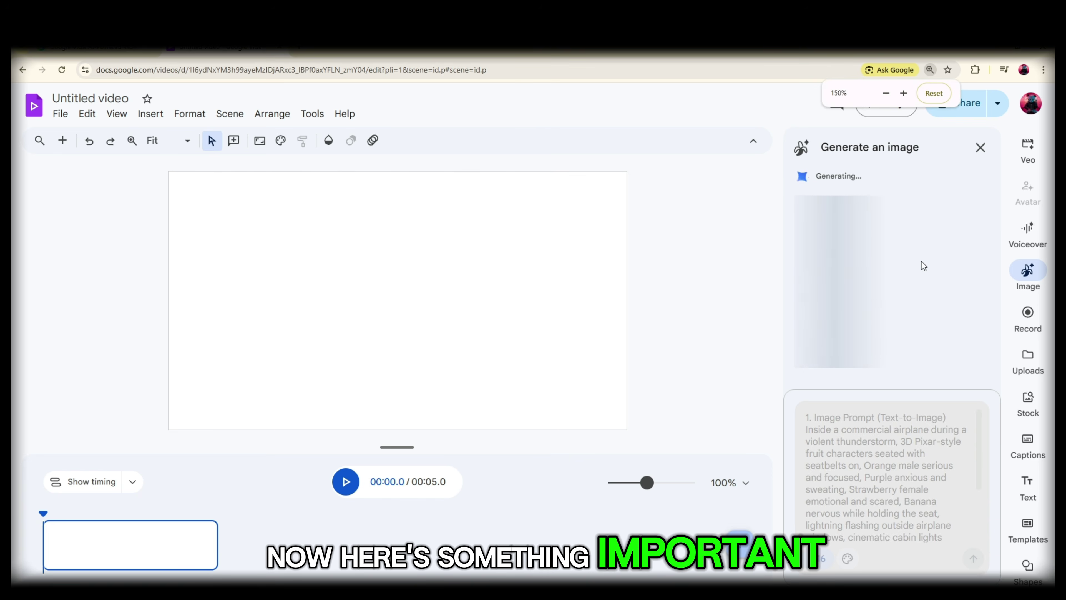
key("ctrl+minus")
key("ctrl+minus")
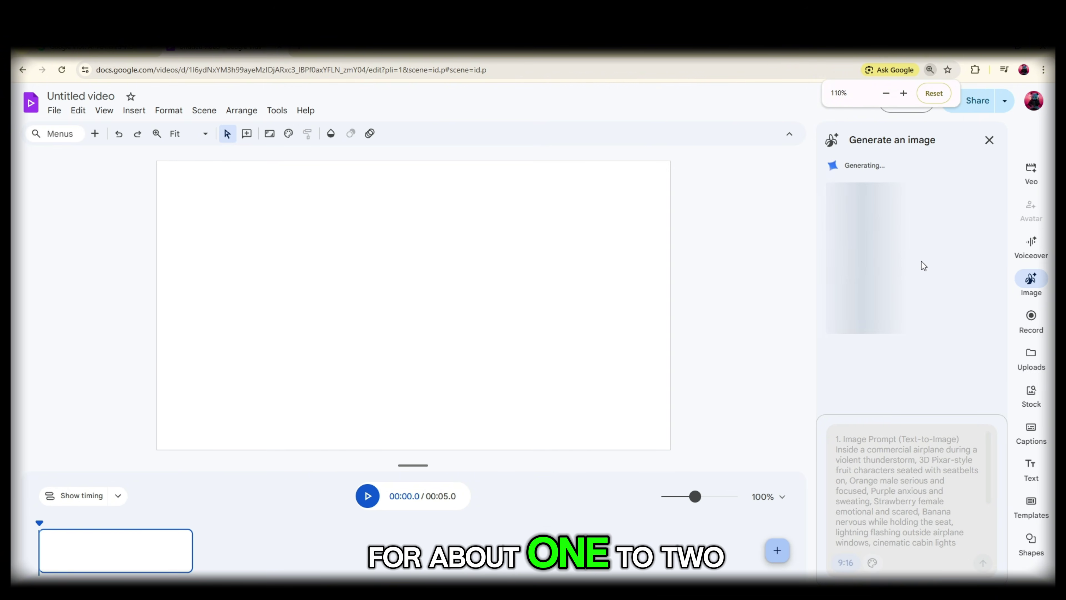
key("ctrl+plus")
key("ctrl+minus")
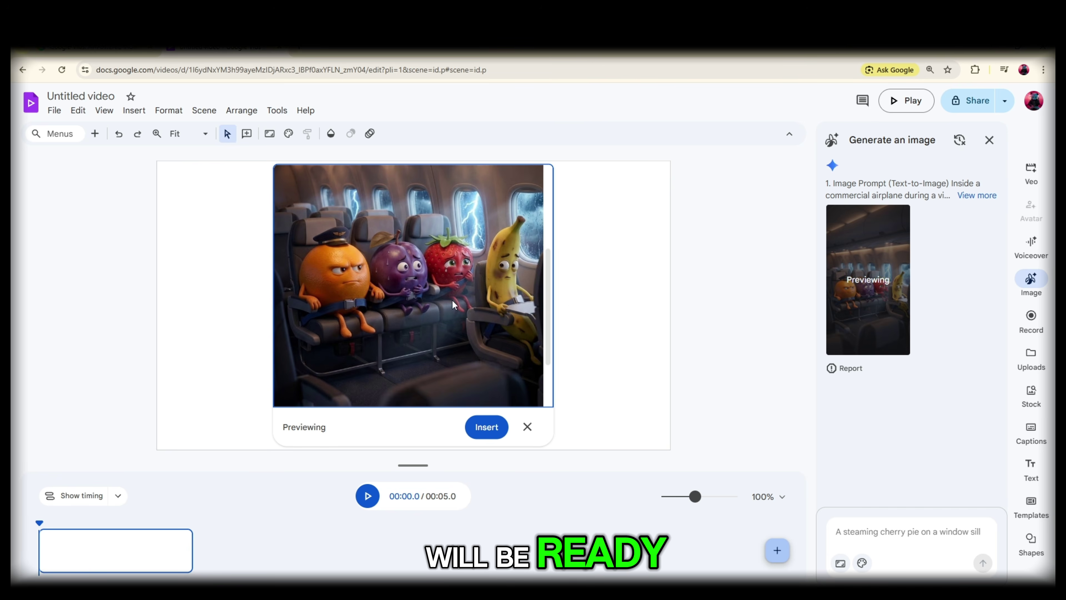
Review the generated airplane storm images and the Scene 2 hotel night image, closing each preview without inserting it.
left_click(527, 427)
mouse_move(898, 276)
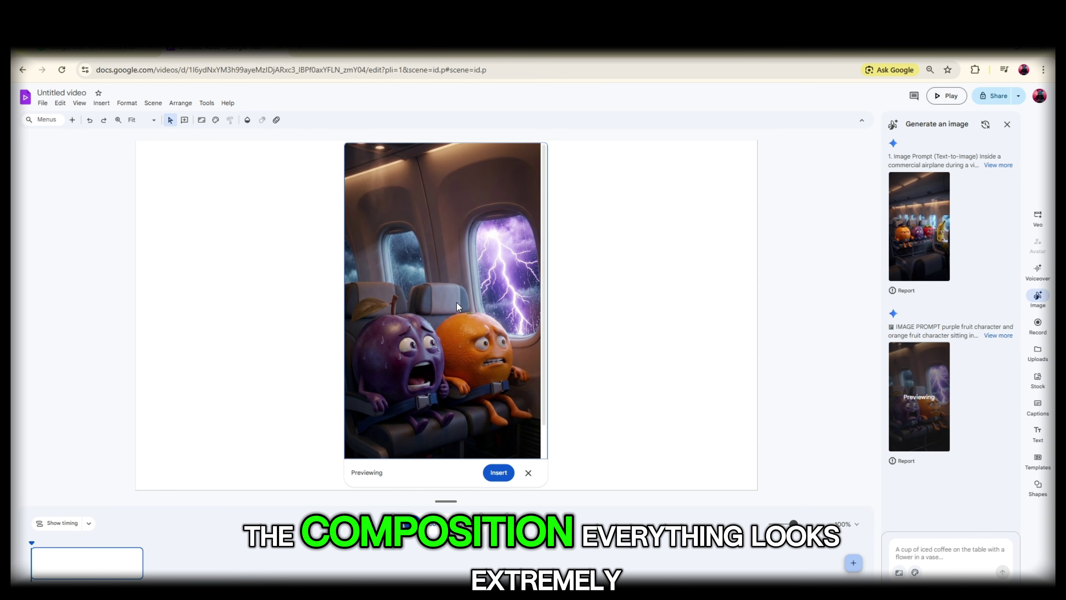
left_click(528, 472)
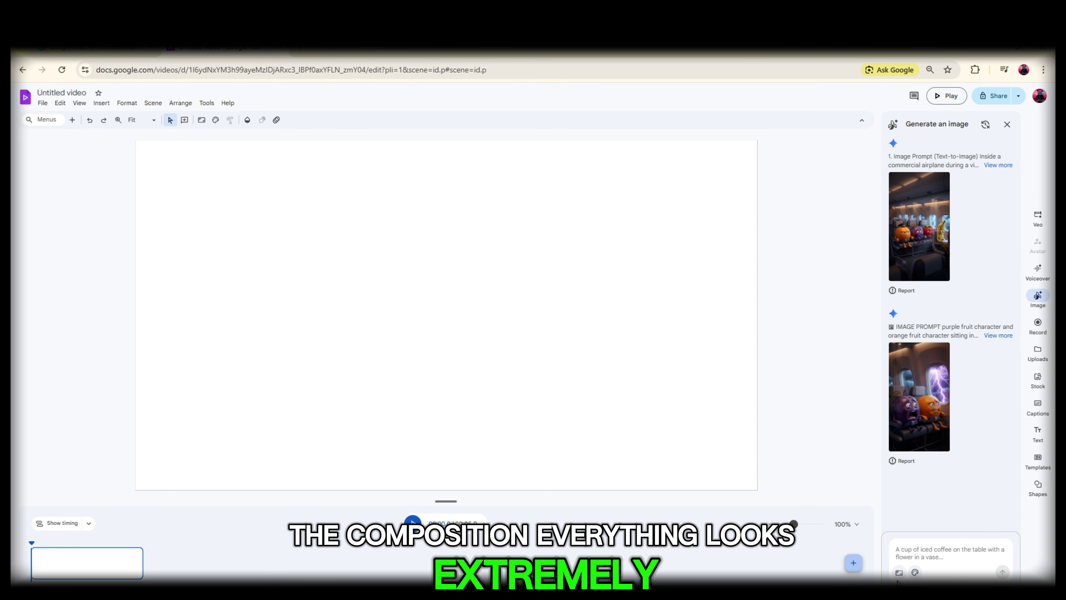
type("A teddy bear dressed up as a warrior on top of mountain, cinematic photography sunset lighting")
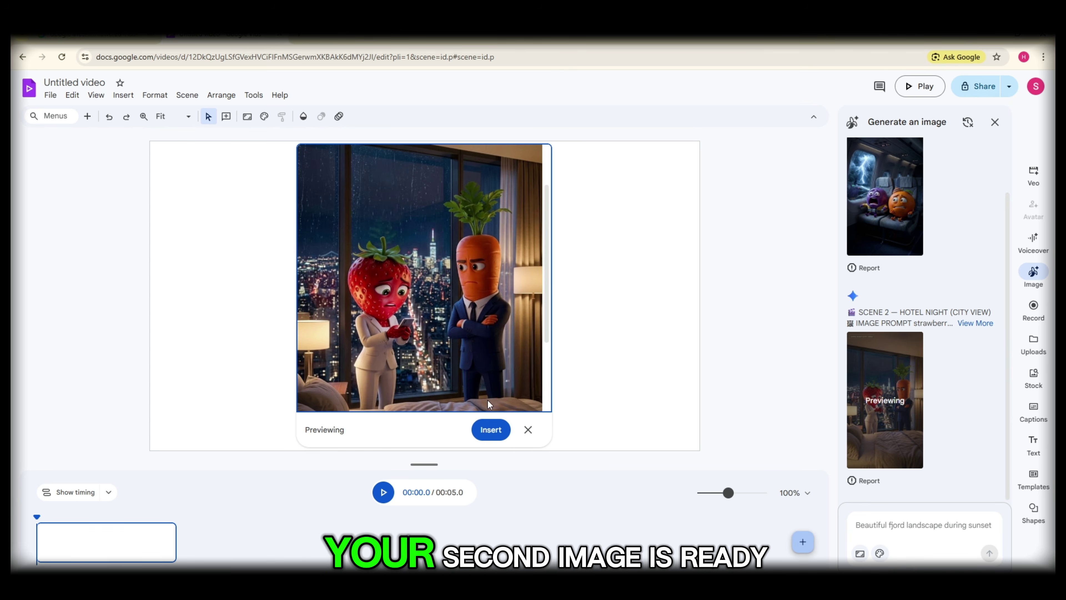
left_click(526, 429)
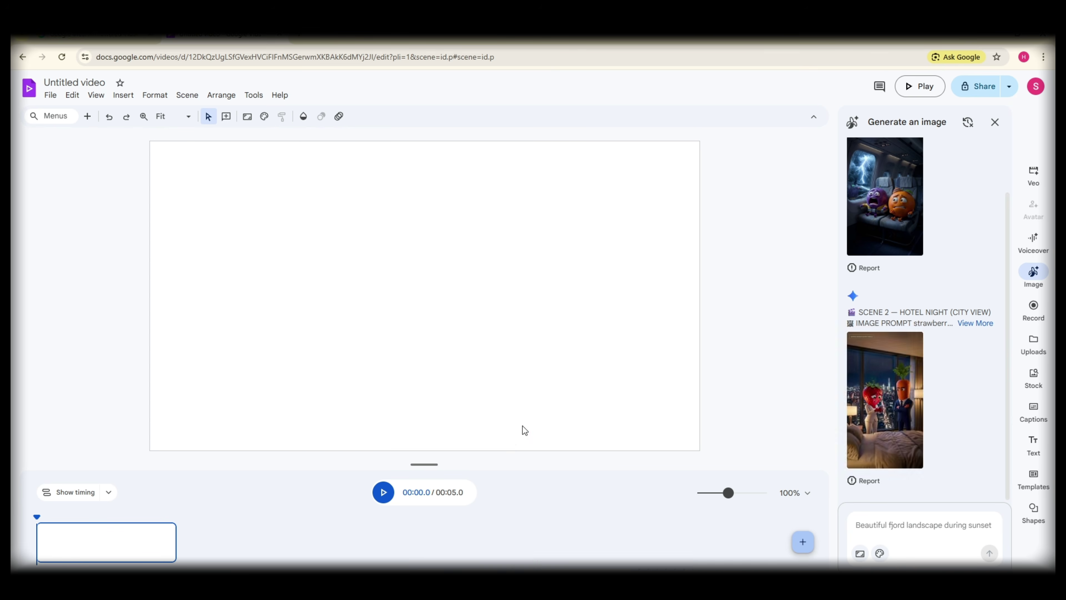
Generate the Scene 3 Gym Call image of the strawberry character in gym outfit talking on the phone, and inspect its preview.
left_click(912, 528)
type("🎬 SCENE 3 — GYM CALL 🖼 IMAGE PROMPT strawberry female character in gym outfit talking on phone, modern gym background, water cooler, people working out blurred, strong emotional expression, cinematic lighting, 3D animated style")
left_click(990, 554)
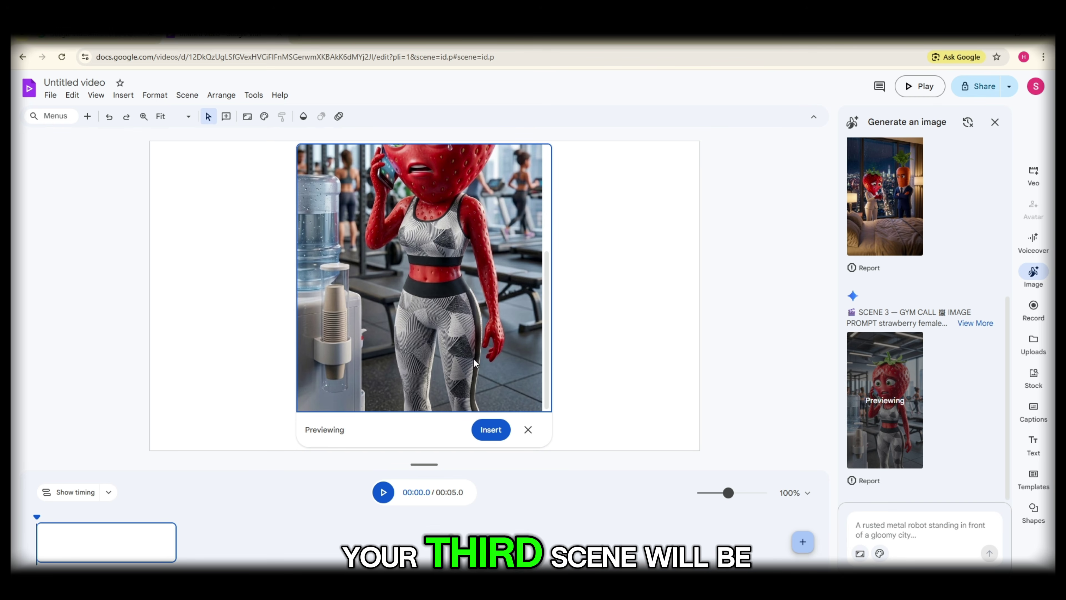
scroll(417, 341, "up", 5)
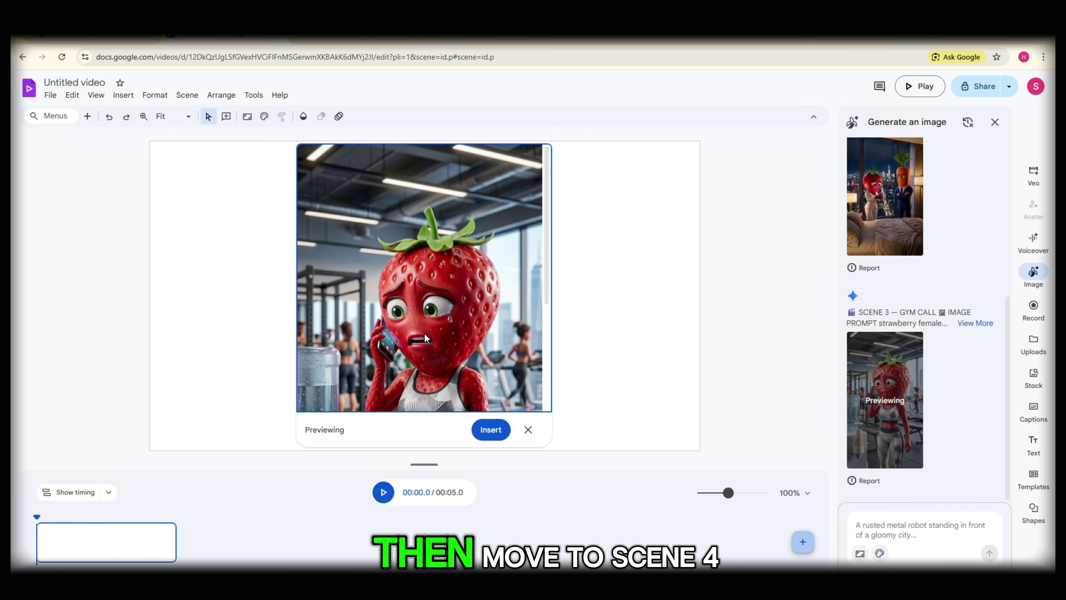
Look over the Scene 3 Gym Call image of the strawberry on the phone and close its preview without inserting it.
scroll(496, 367, "down", 5)
scroll(517, 336, "up", 5)
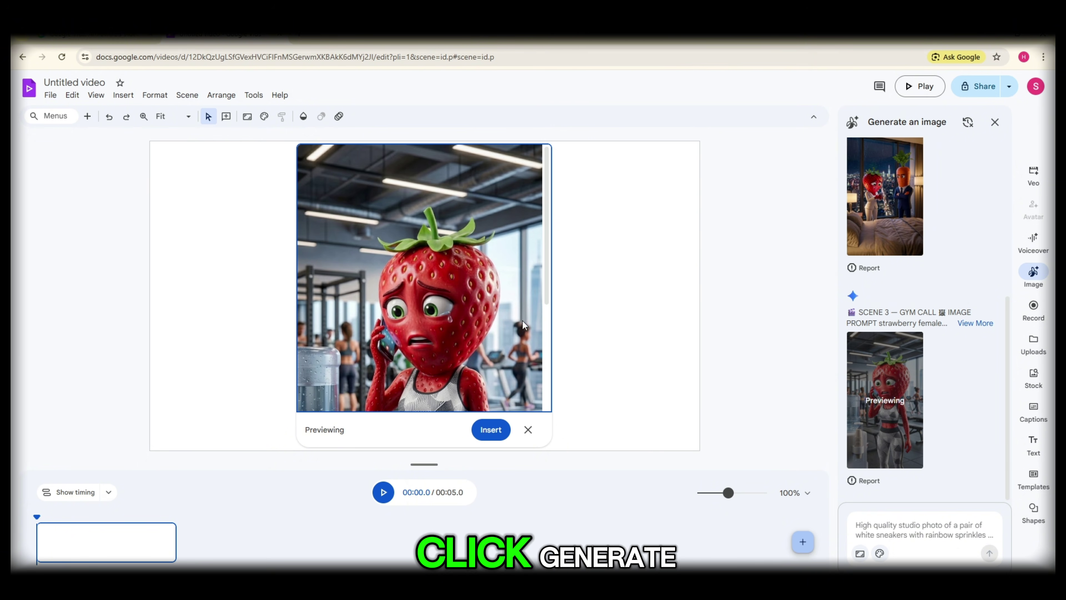
left_click(528, 429)
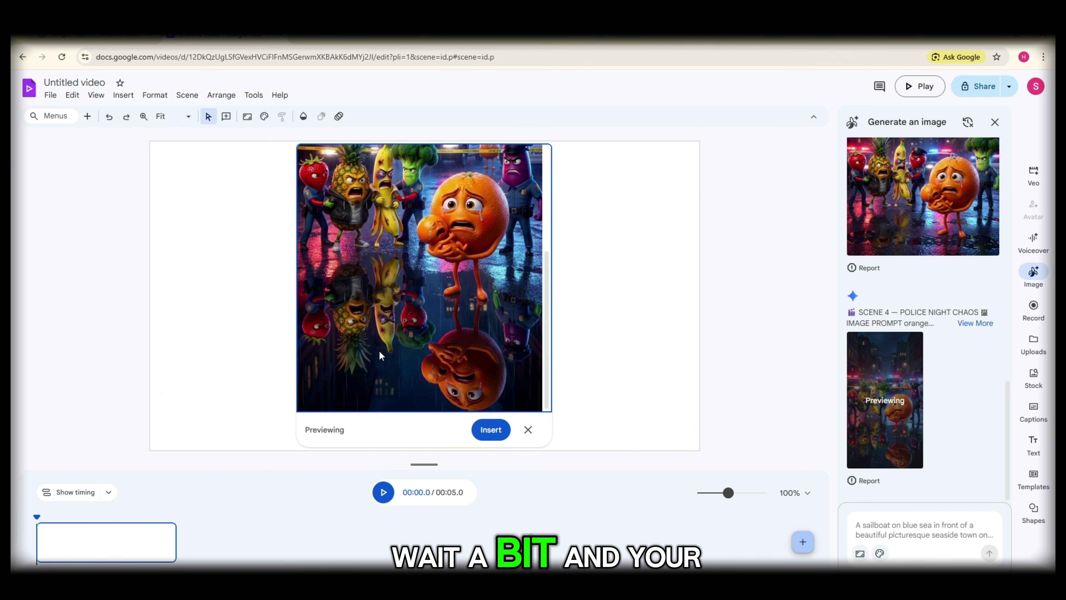
Inspect the generated Scene 4 Police Night Chaos image from top to bottom and close its preview without inserting it.
scroll(424, 281, "up", 5)
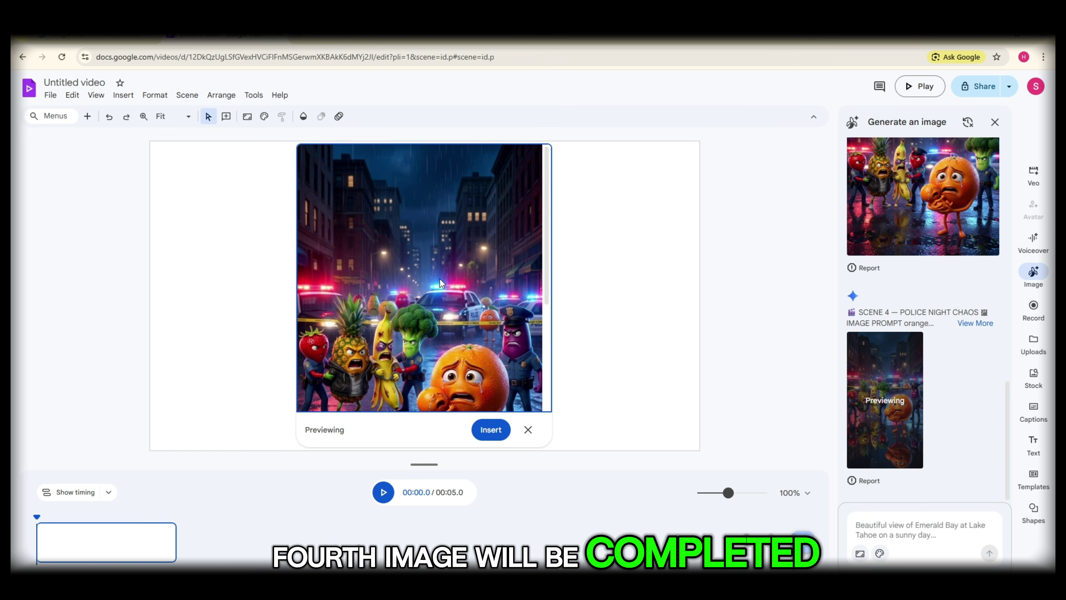
scroll(363, 283, "down", 5)
scroll(382, 247, "up", 2)
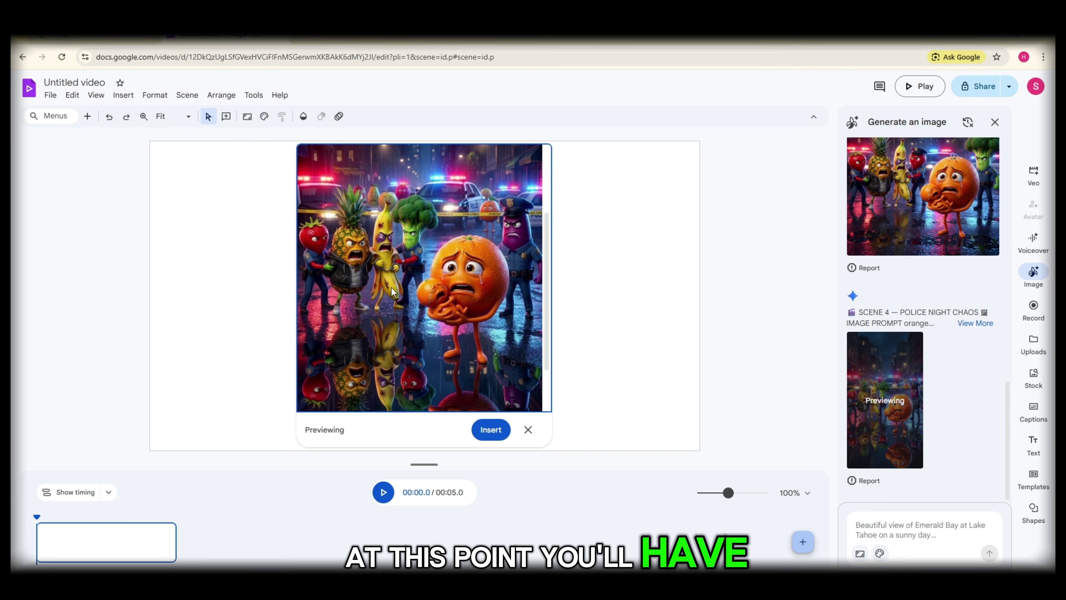
scroll(398, 324, "up", 3)
scroll(420, 295, "down", 5)
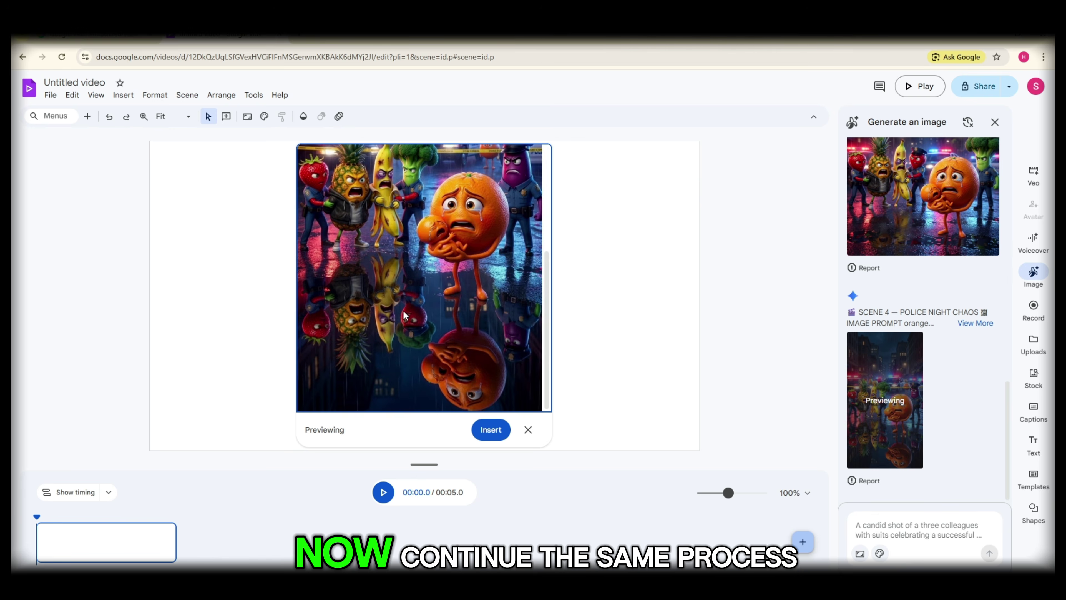
left_click(527, 429)
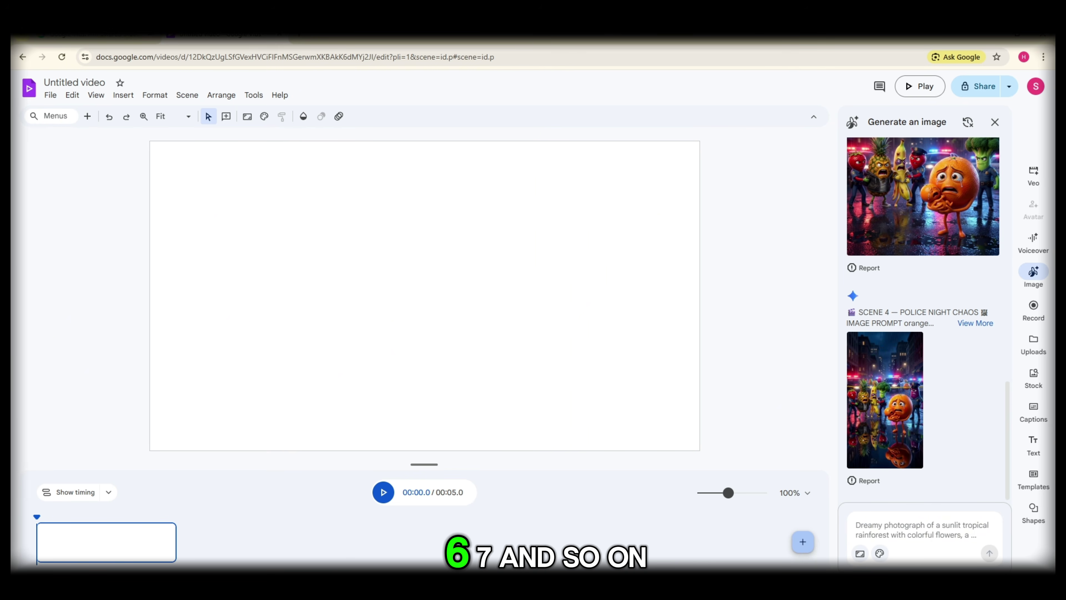
Switch to the VOICOER Word document and read through the scene prompts up to Scene 6 Mall Moment.
left_click(507, 530)
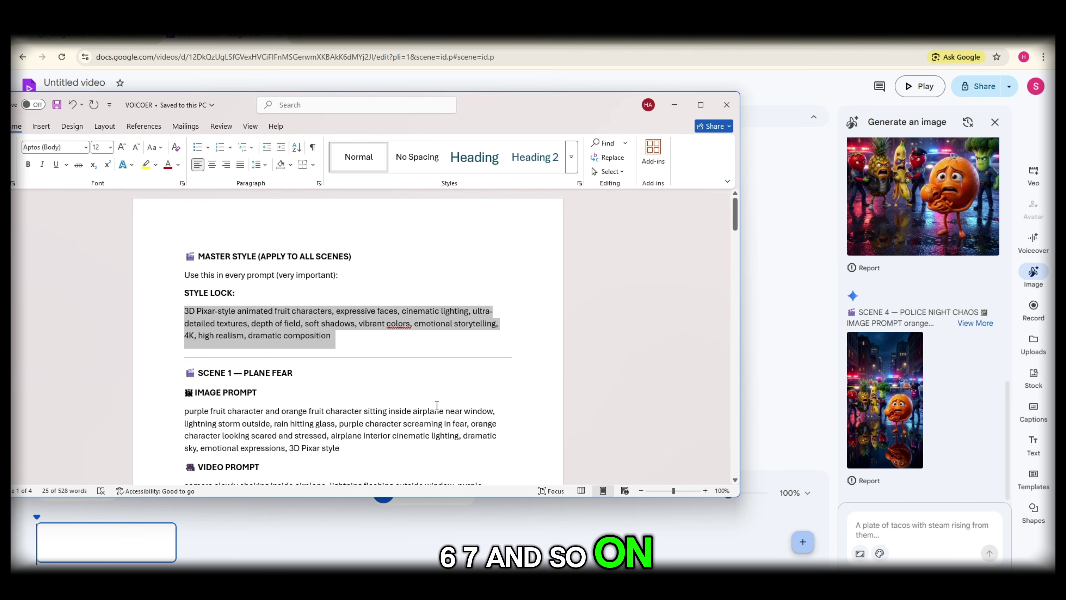
scroll(436, 405, "down", 15)
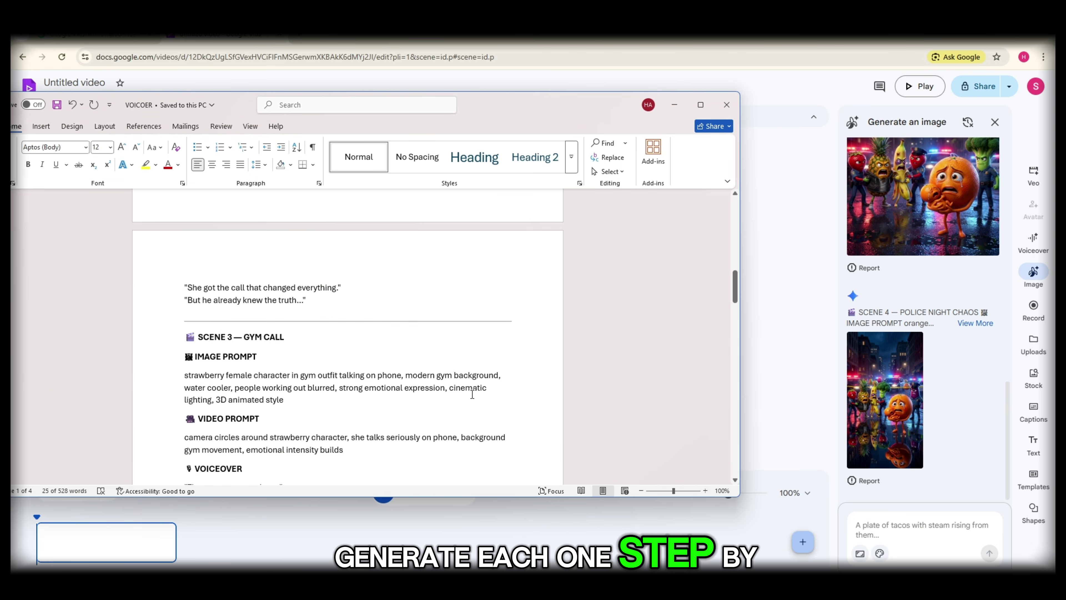
scroll(478, 396, "down", 15)
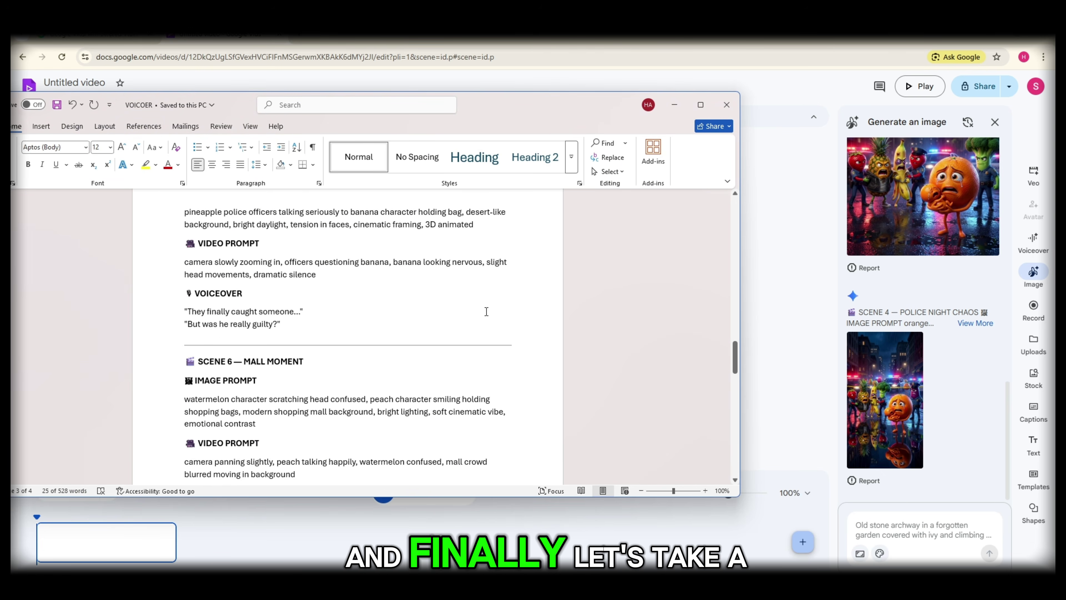
scroll(486, 294, "up", 2)
scroll(495, 282, "up", 2)
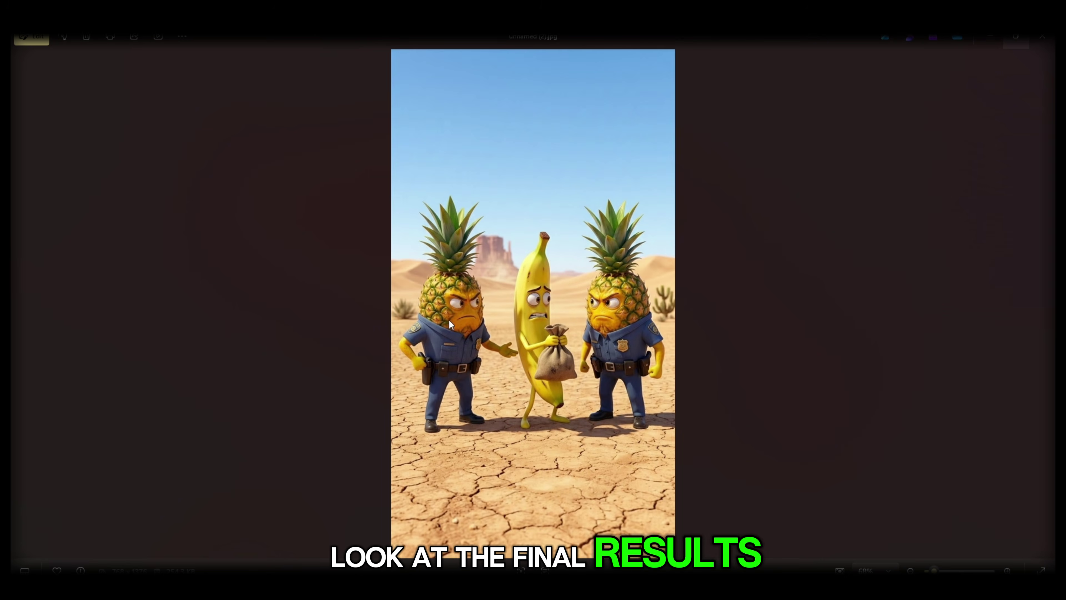
Browse back and forth through the saved fruit-character scene images in the photo viewer to examine their quality.
key("Right")
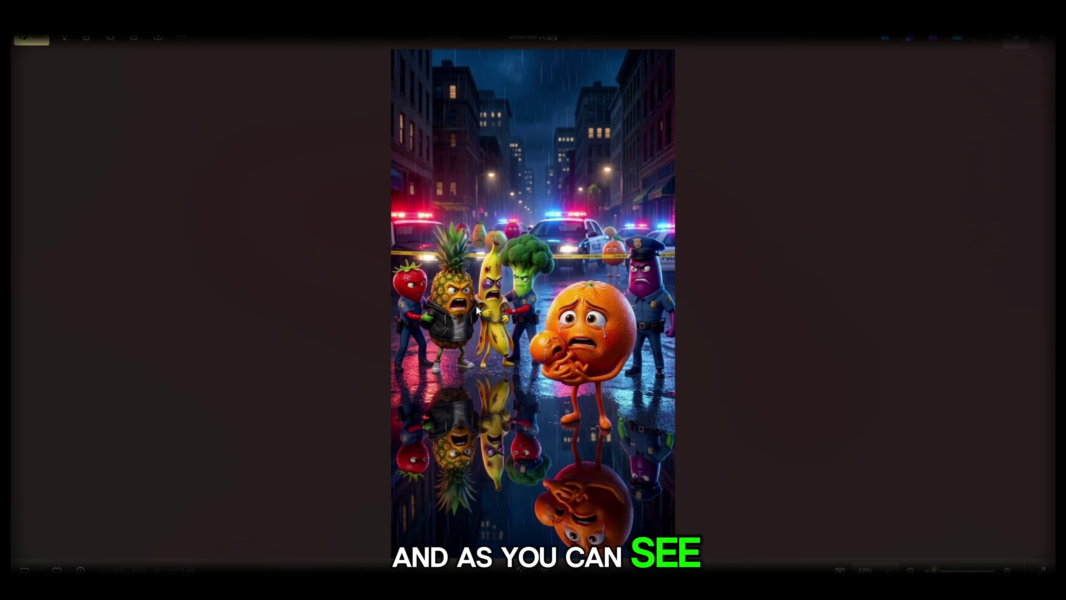
key("Right")
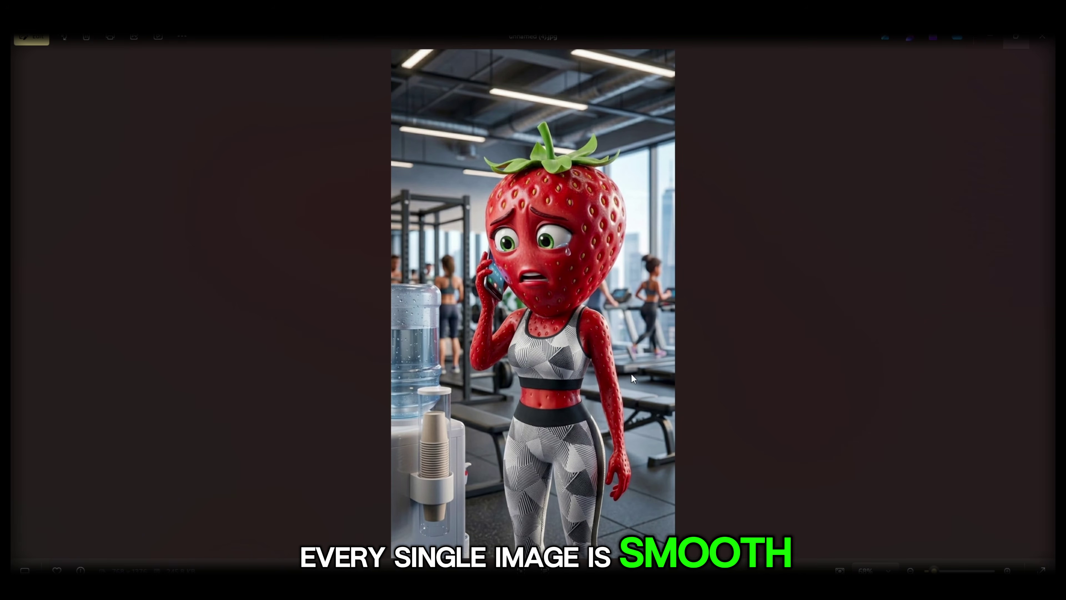
key("Right")
key("Right")
key("Right")
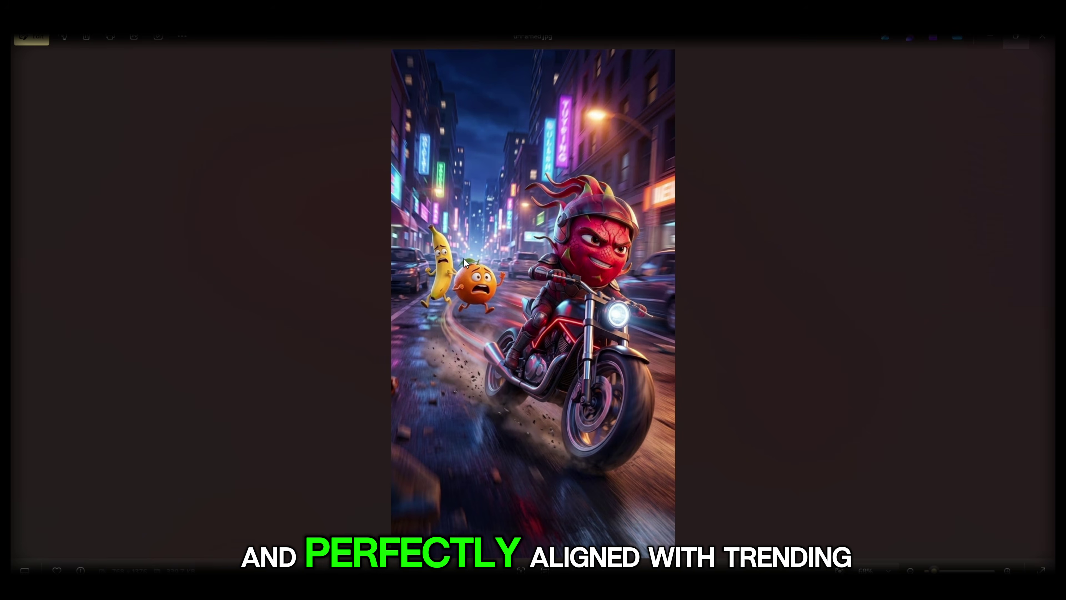
key("Left")
key("Left")
key("Left")
key("Left")
key("Left")
key("Left")
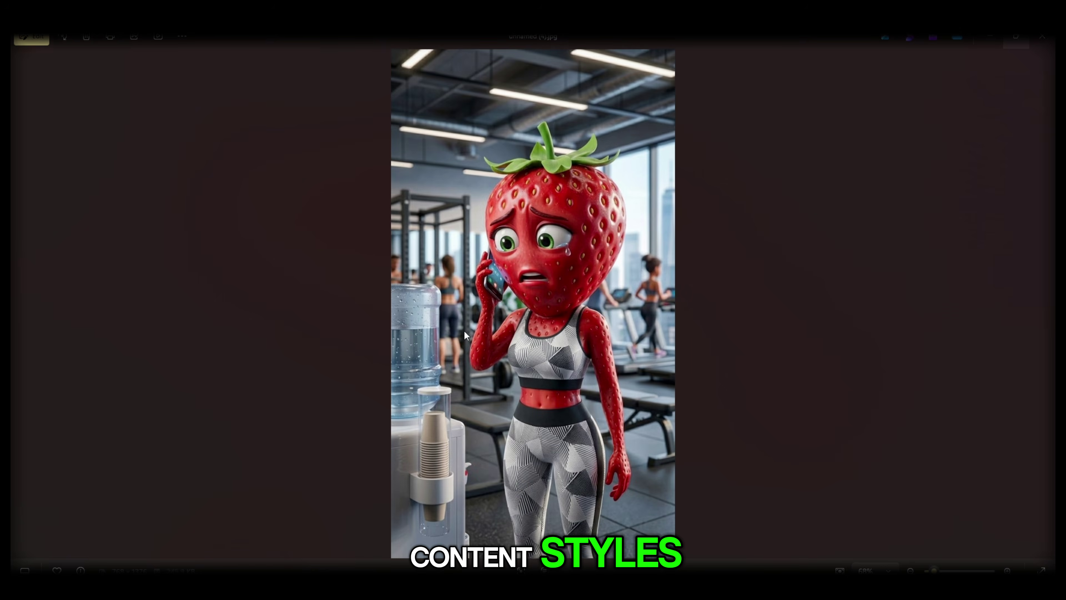
key("Right")
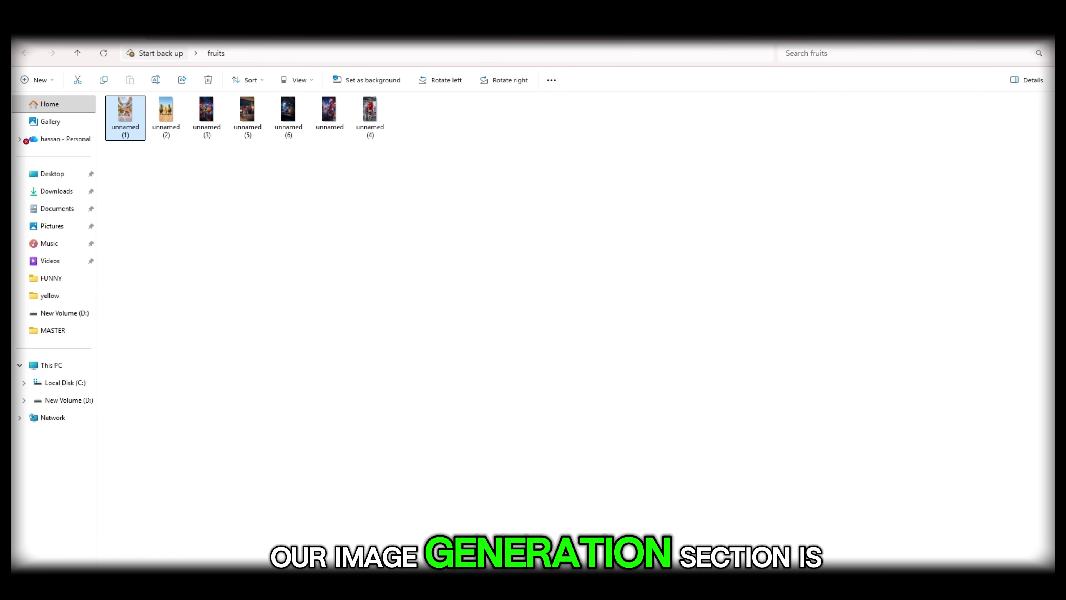
Switch back to the untitled video in Google Vids and close the airplane storm image preview.
mouse_move(834, 589)
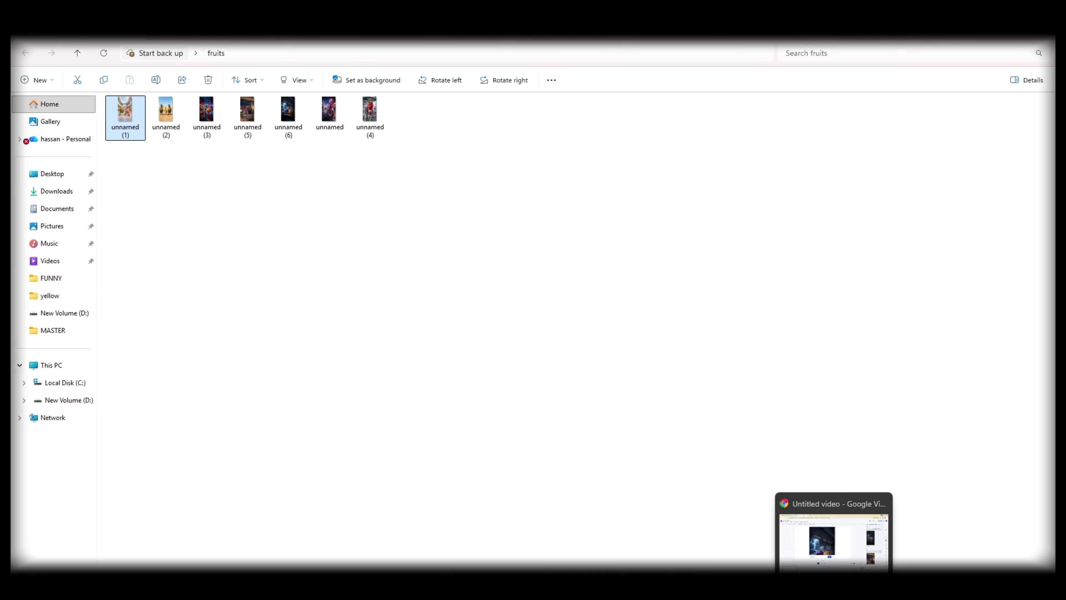
left_click(835, 541)
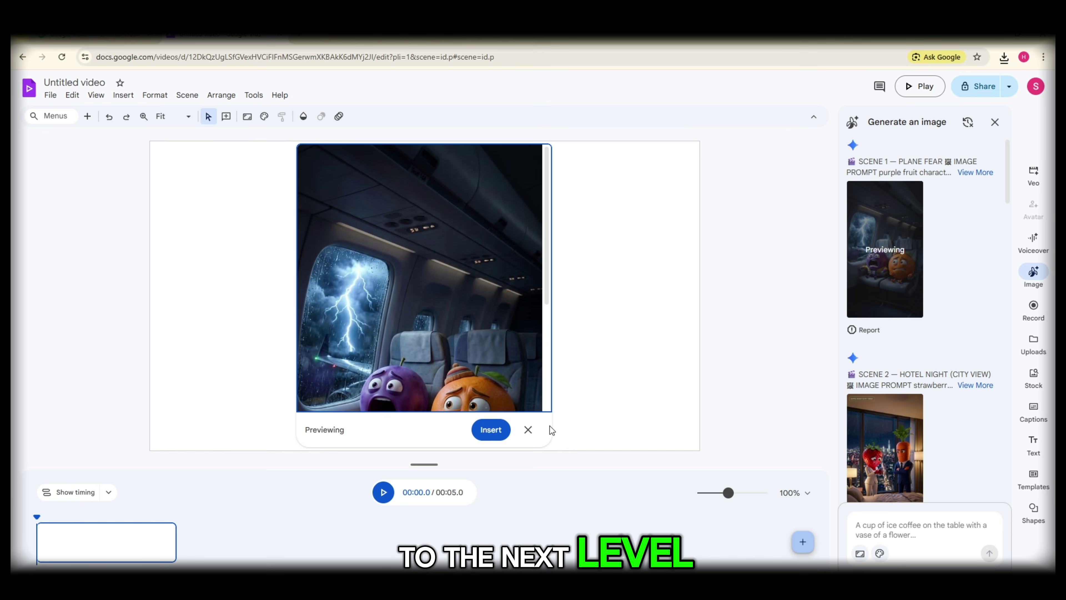
left_click(528, 430)
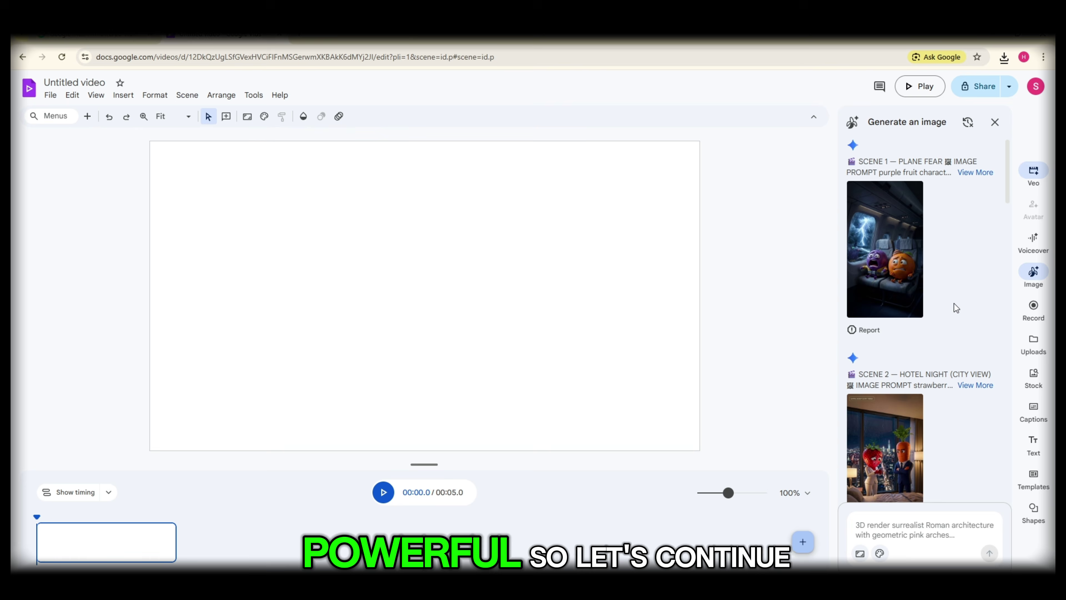
Open the Veo AI video clip generator and set its mode to Animate an image.
left_click(1033, 172)
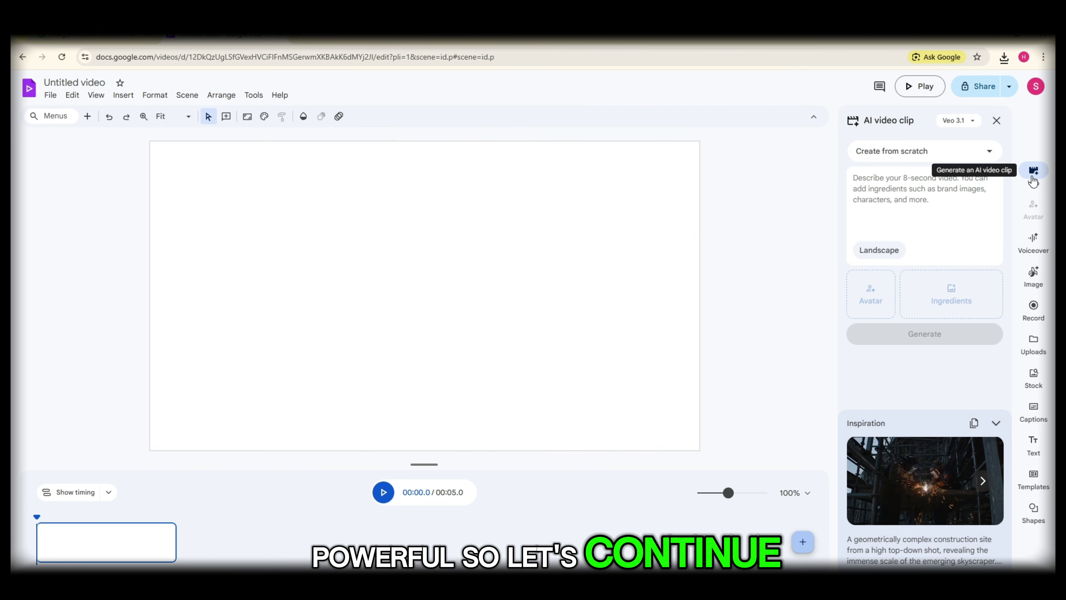
left_click(908, 155)
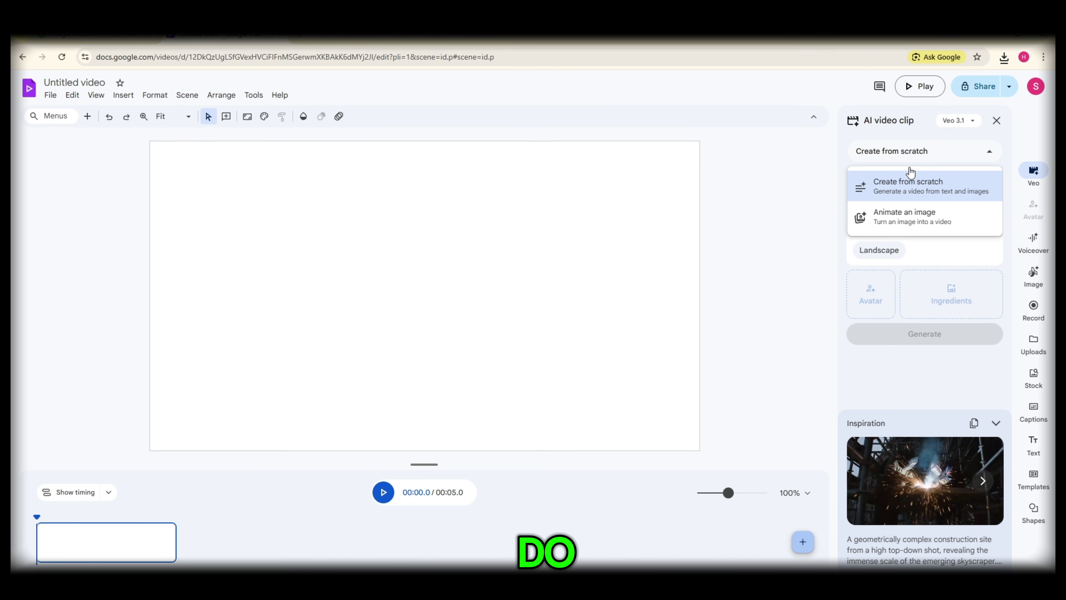
left_click(909, 217)
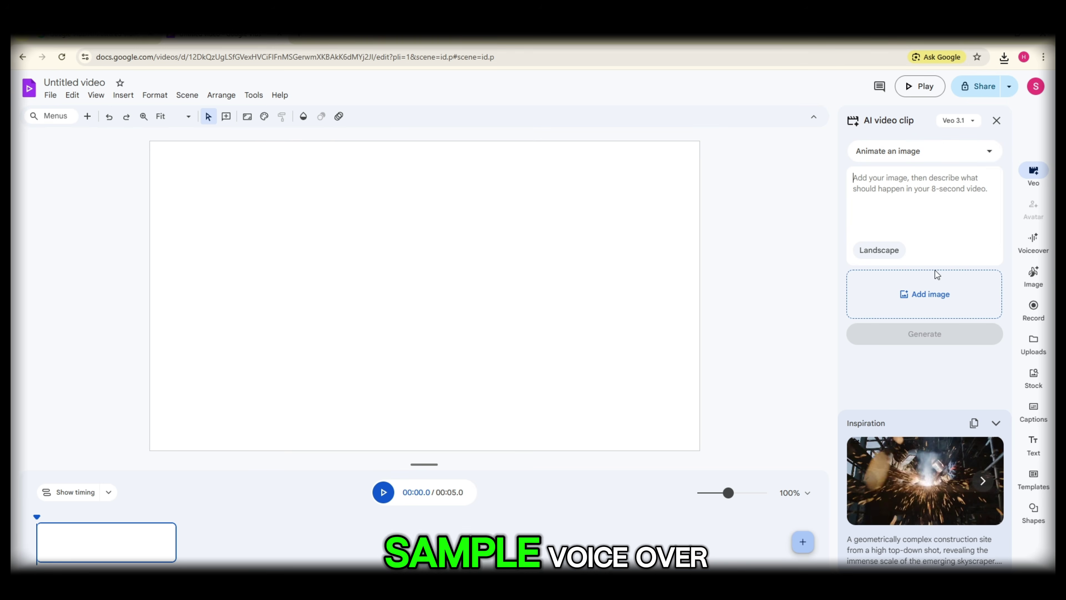
left_click(922, 287)
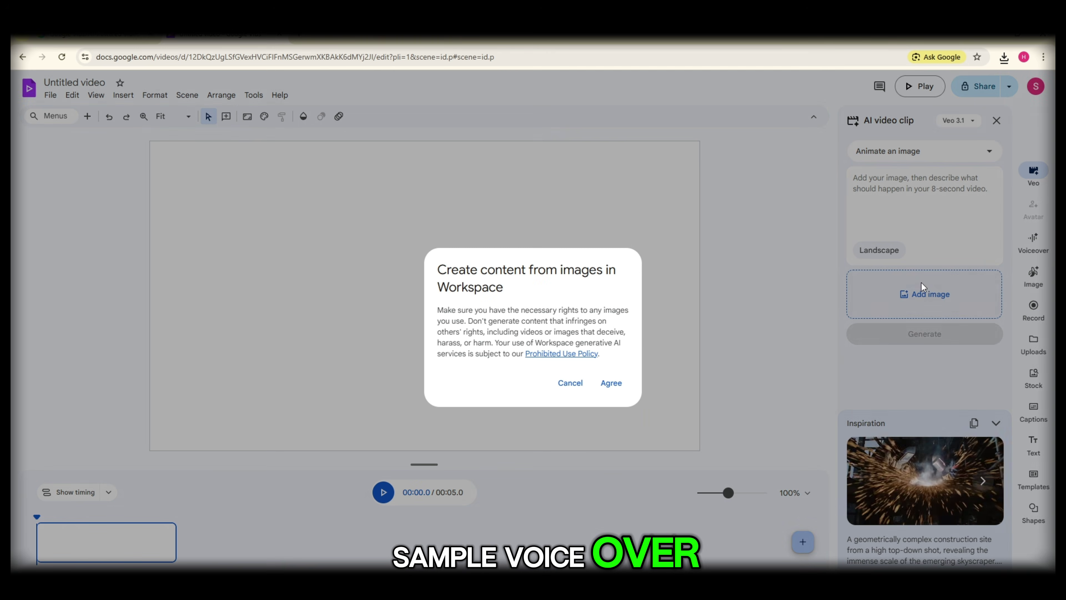
left_click(585, 389)
left_click(960, 122)
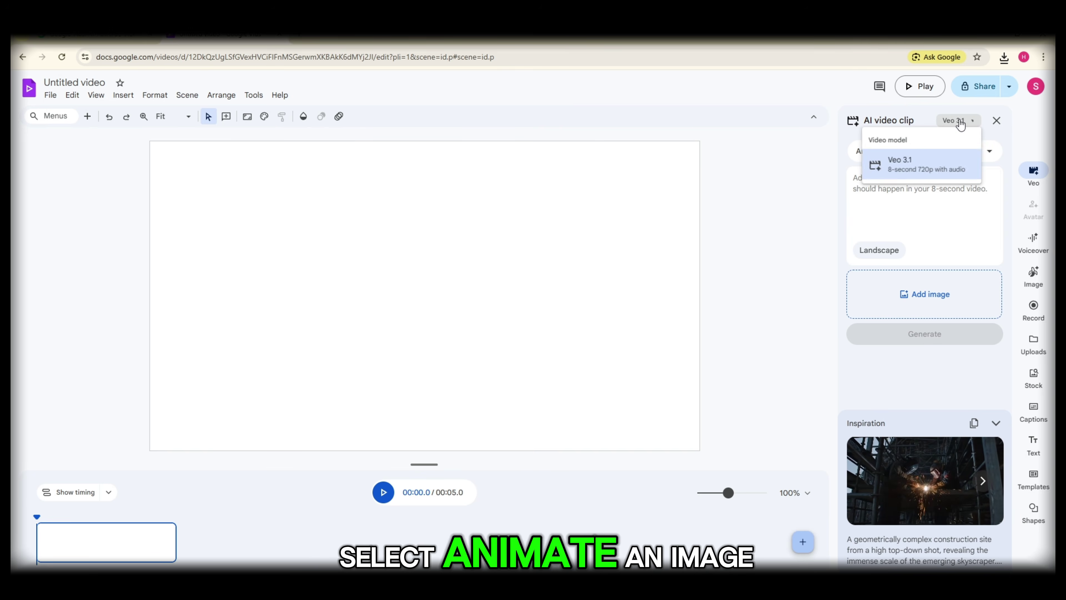
left_click(958, 219)
Accept the image-use terms, add "unnamed (2)" from the Desktop fruits folder, and generate its clip with the pineapple police video prompt and voiceover.
left_click(919, 294)
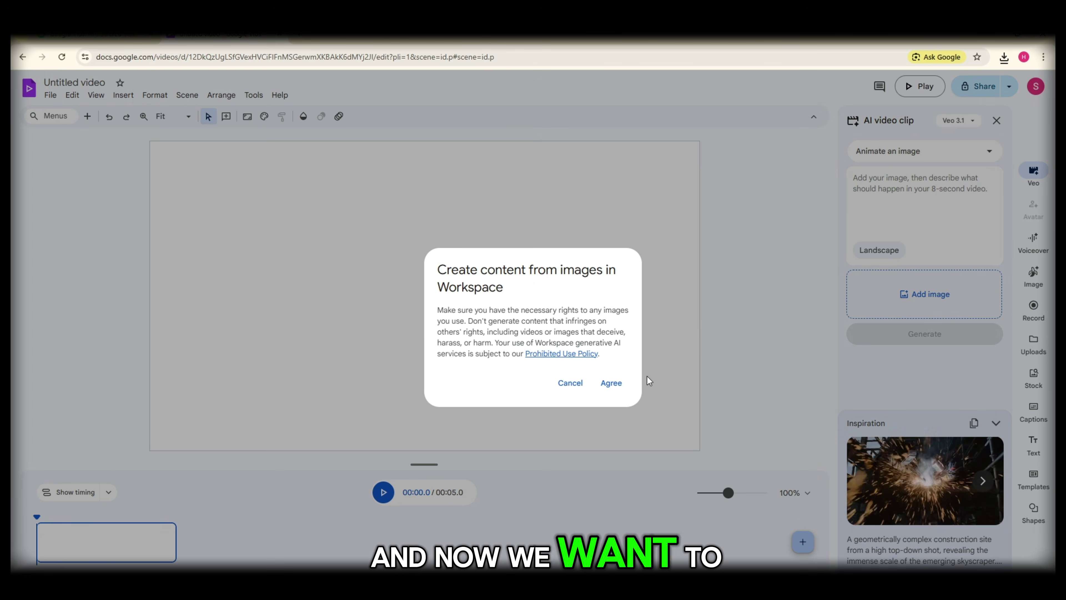
left_click(611, 383)
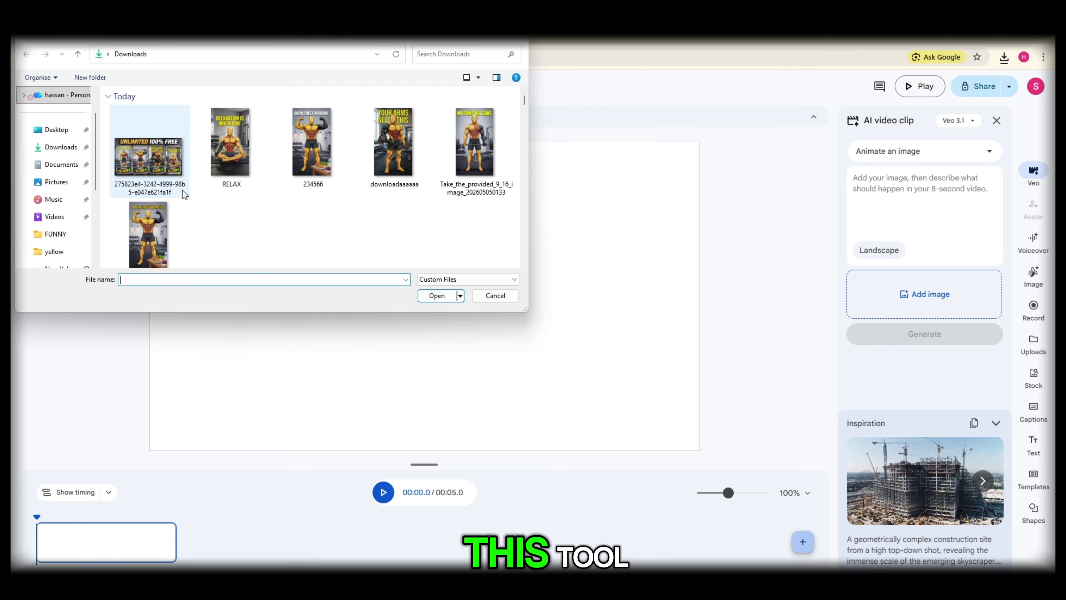
left_click(57, 129)
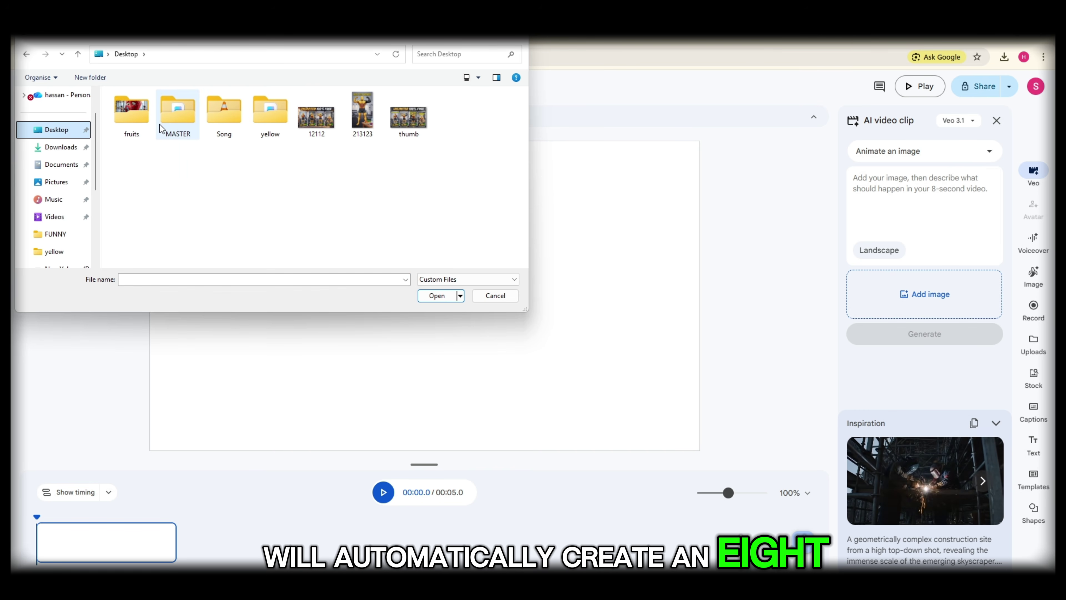
double_click(141, 128)
left_click(198, 132)
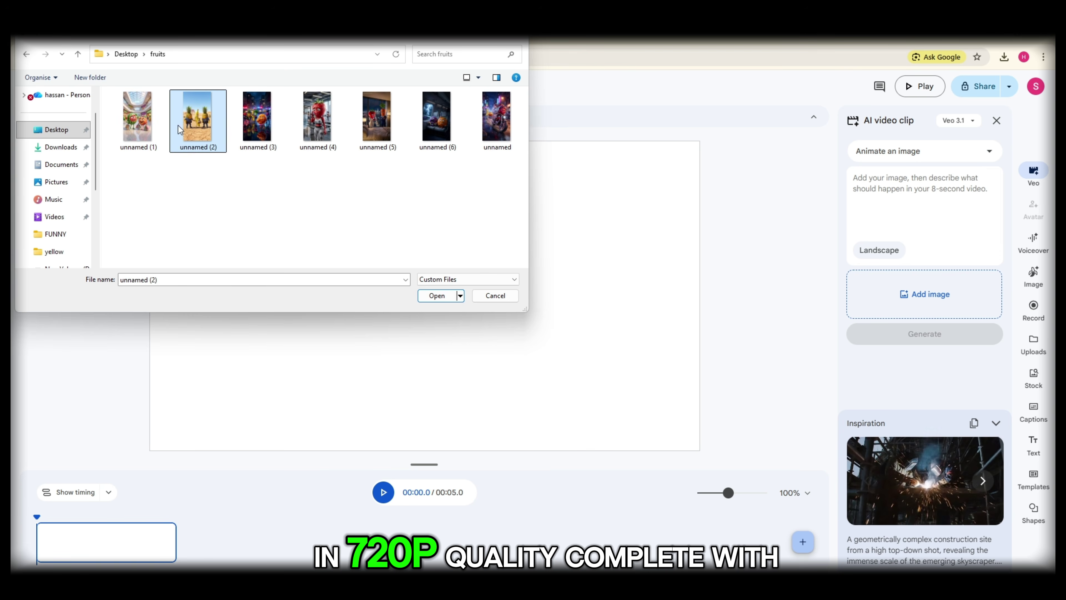
left_click(439, 295)
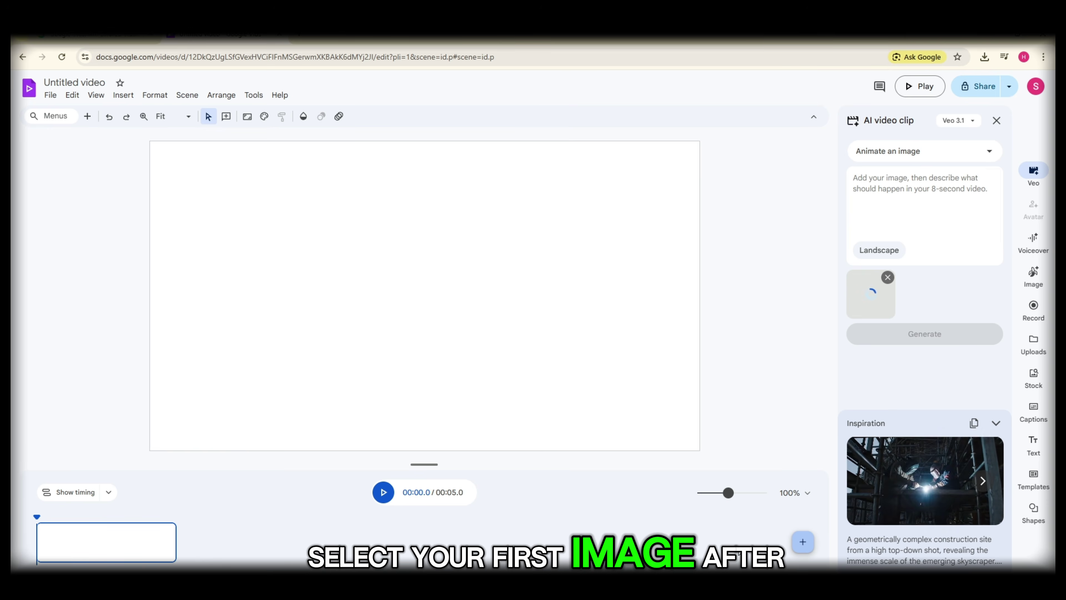
left_click(932, 334)
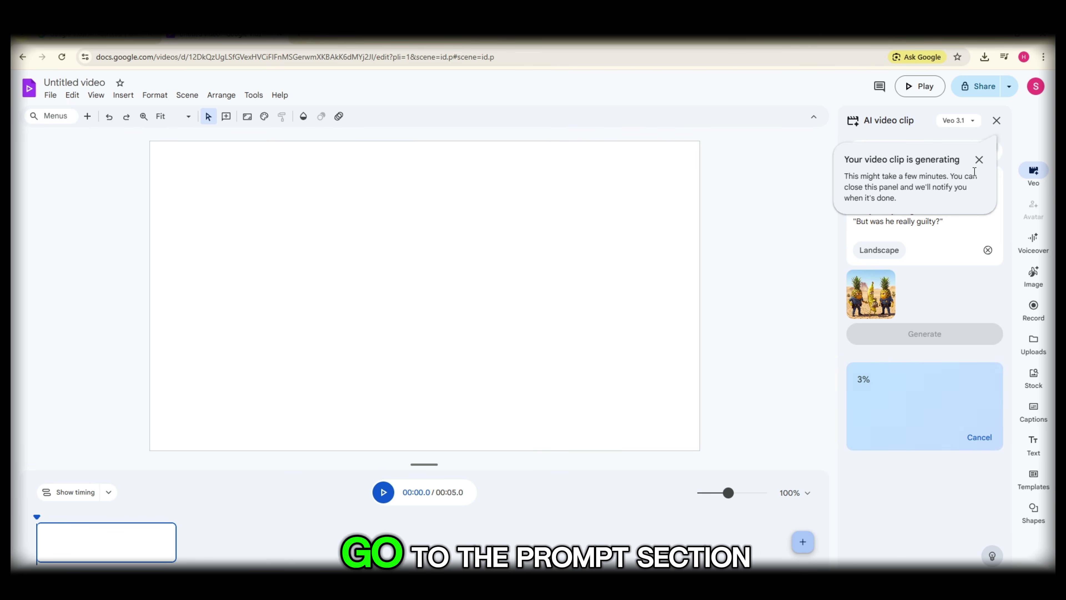
left_click(976, 162)
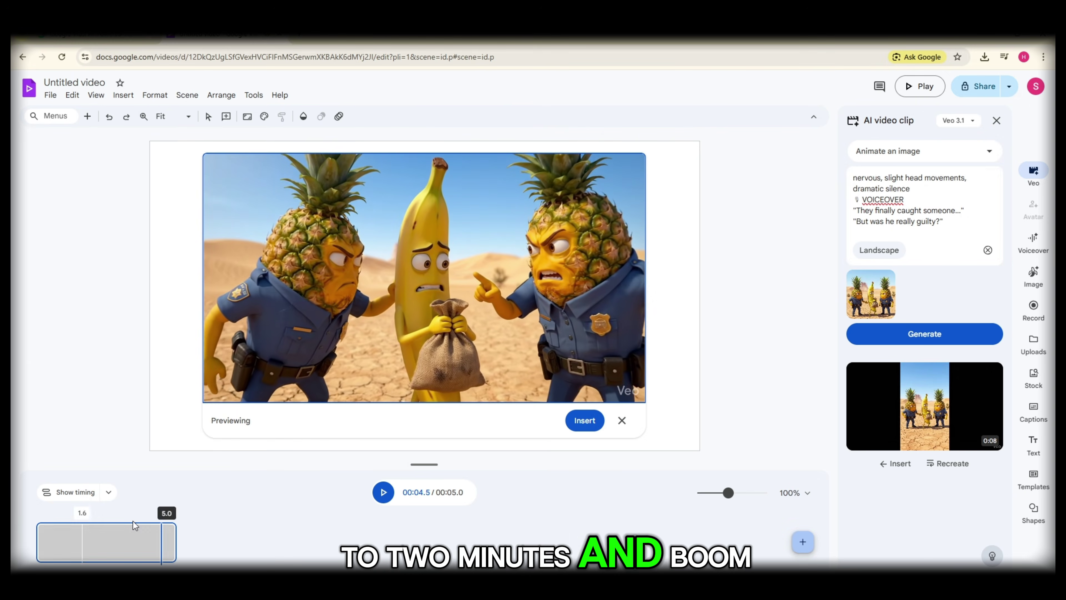
Move the playhead to the start of the timeline and use playback to review the pineapple police and banana clip.
left_click_drag(161, 518, 37, 517)
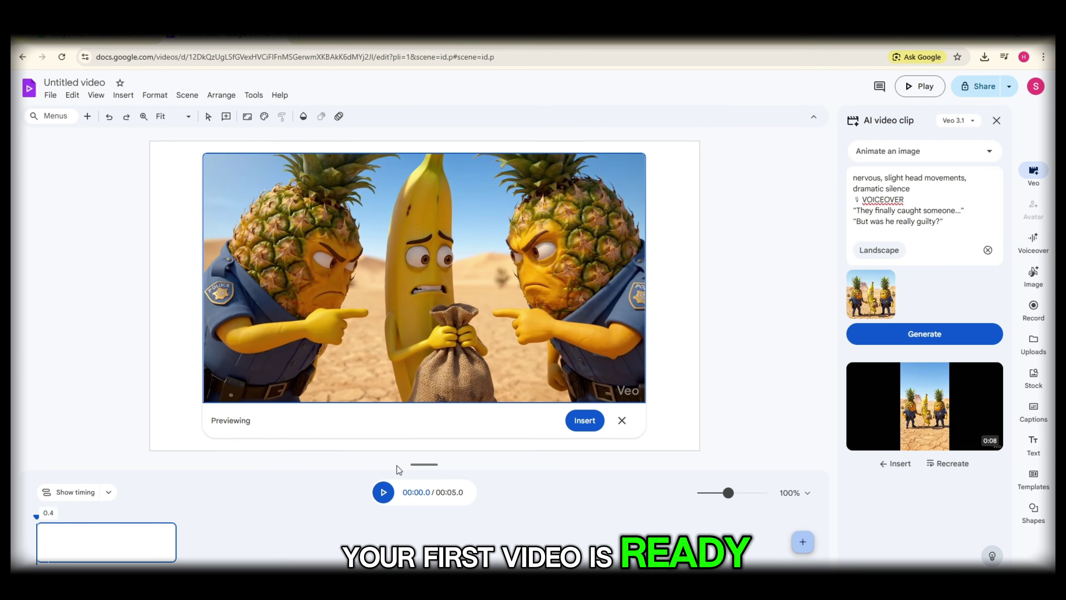
left_click(384, 492)
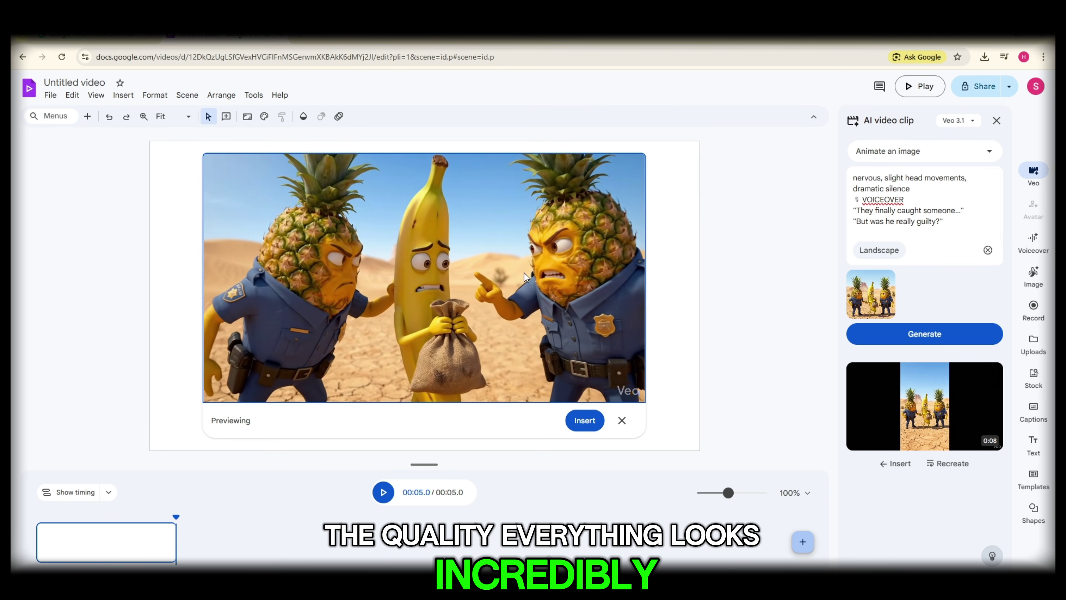
left_click(383, 494)
left_click(383, 493)
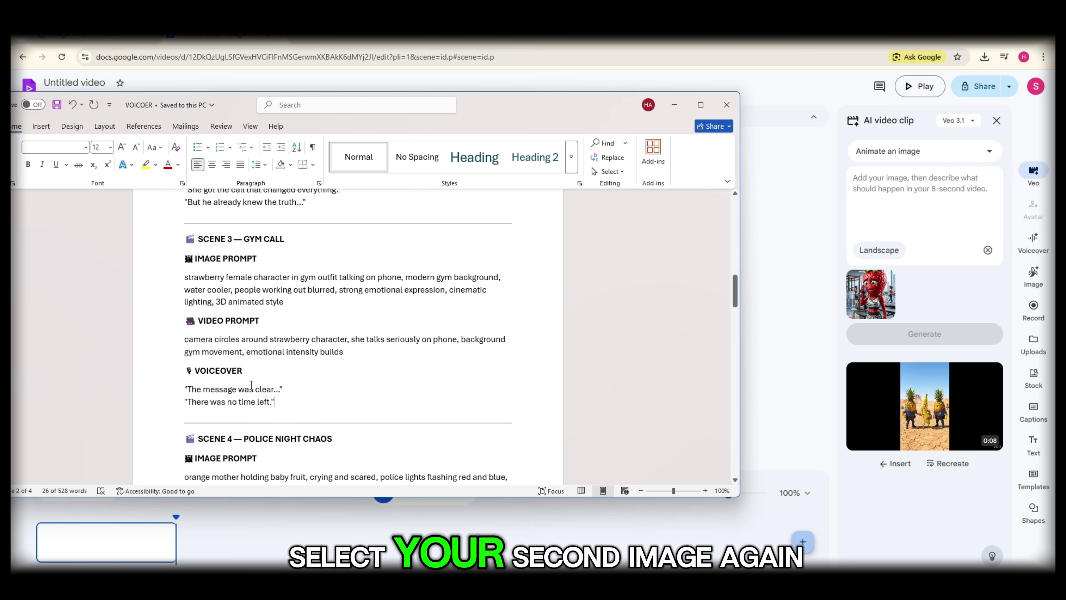
Generate a clip from the strawberry gym image using the Scene 3 video prompt and voiceover copied from the Word document, closing the banana clip preview.
left_click_drag(278, 402, 184, 342)
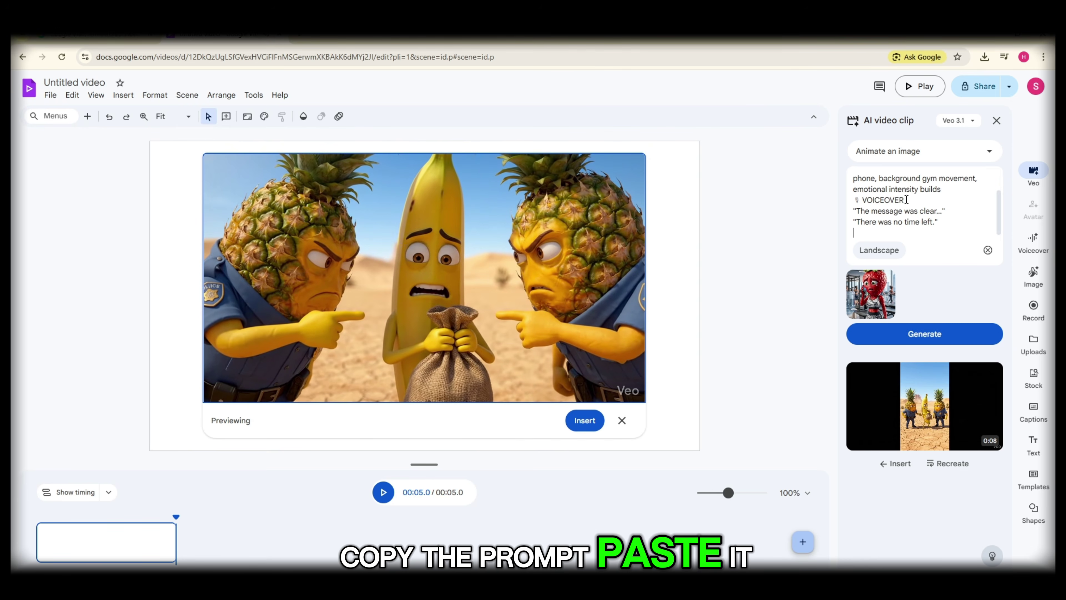
left_click(959, 335)
left_click(621, 421)
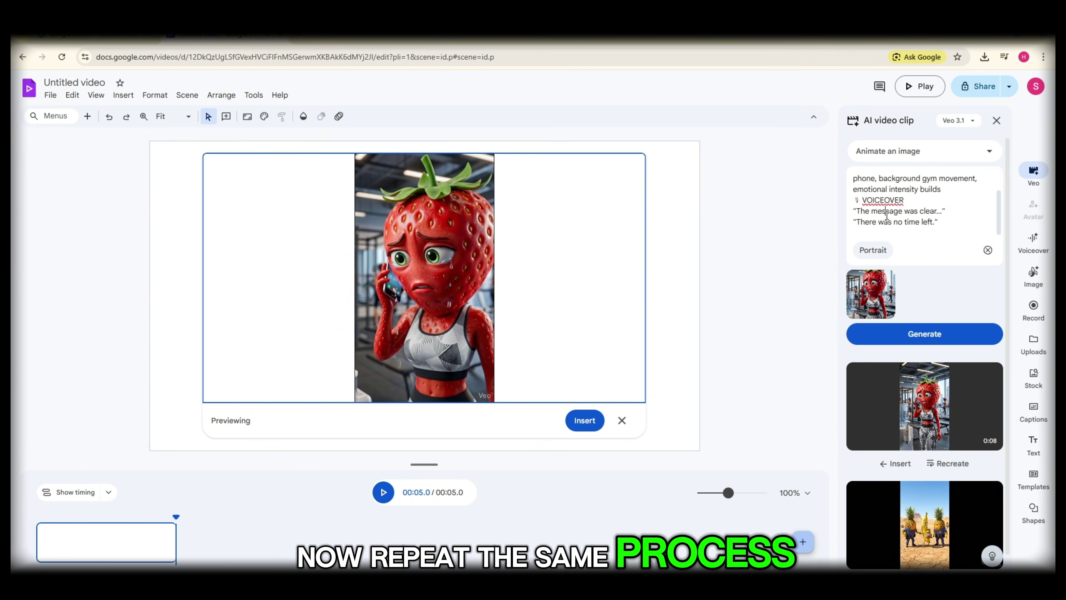
Replace the prompt with the motorcycle chase video prompt and "real villain appeared" voiceover, and generate a Portrait 9:16 clip from the motorcycle image.
key("BackSpace")
type("🎥 VIDEO PROMPT fast camera tracking motorcycle, high speed motion blur, characters chasing behind, dramatic chase energy 🎙 VOICEOVER \"And then… the real villain appeared.\"")
left_click(873, 250)
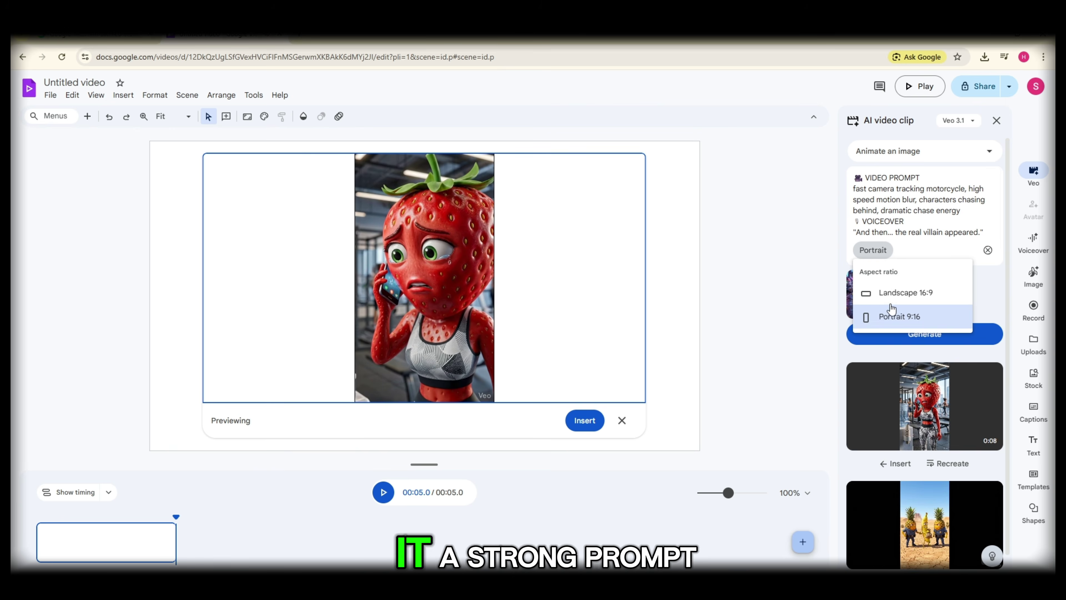
left_click(898, 317)
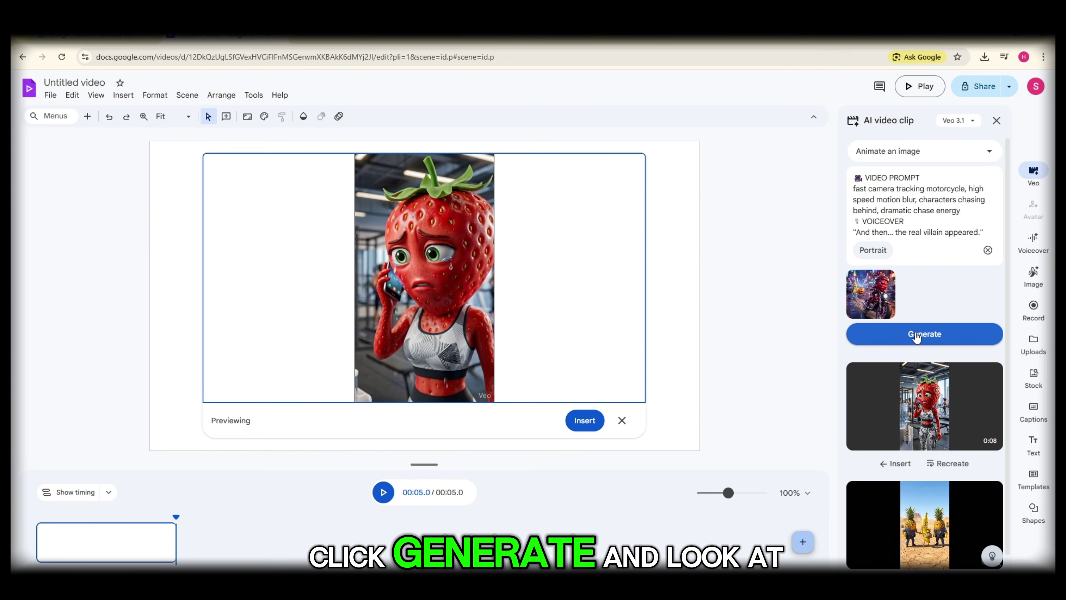
left_click(913, 335)
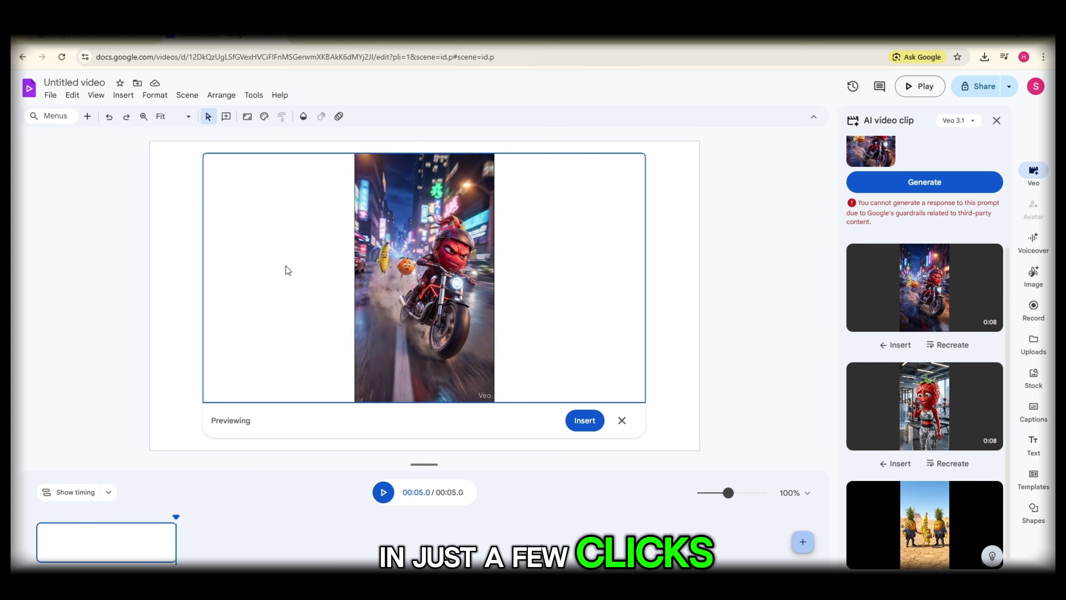
Clear the motorcycle prompt and image, generate a Portrait 9:16 clip from the watermelon mall image with its video prompt and voiceover, and close the motorcycle preview.
scroll(958, 260, "up", 4)
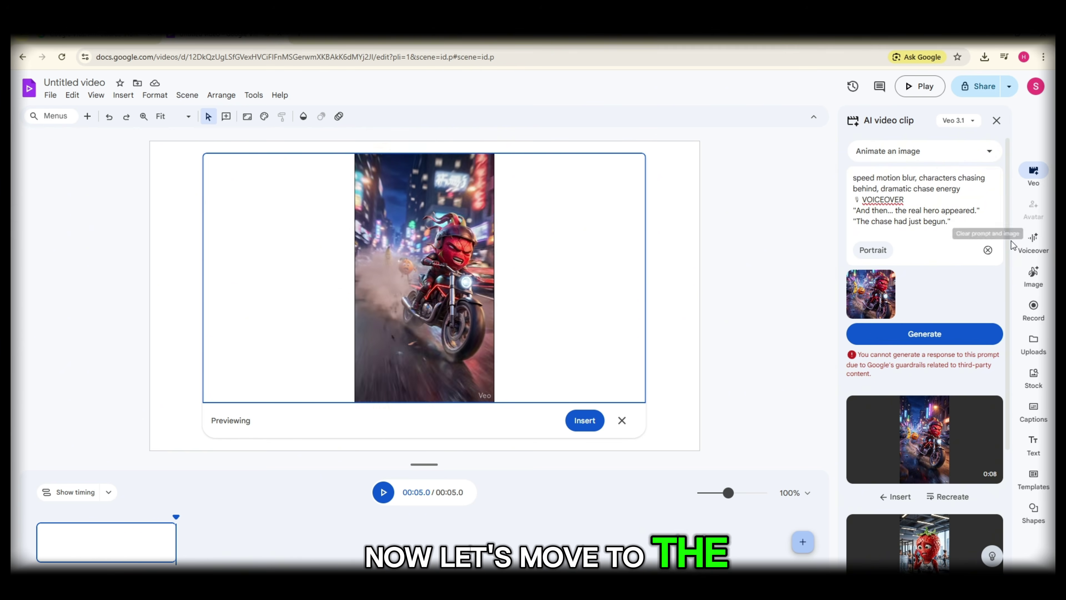
left_click(989, 250)
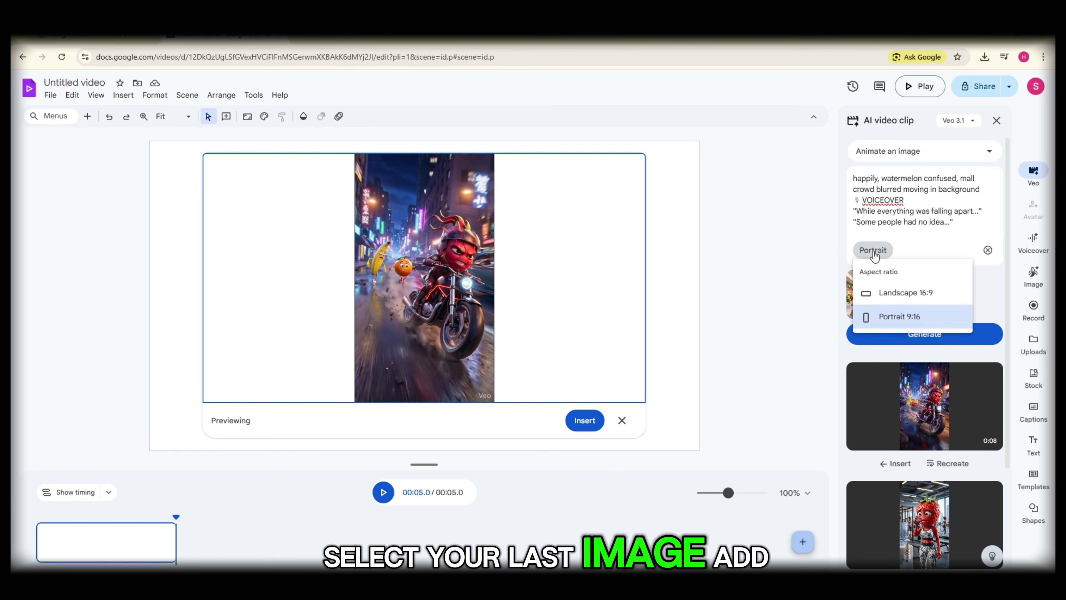
left_click(898, 314)
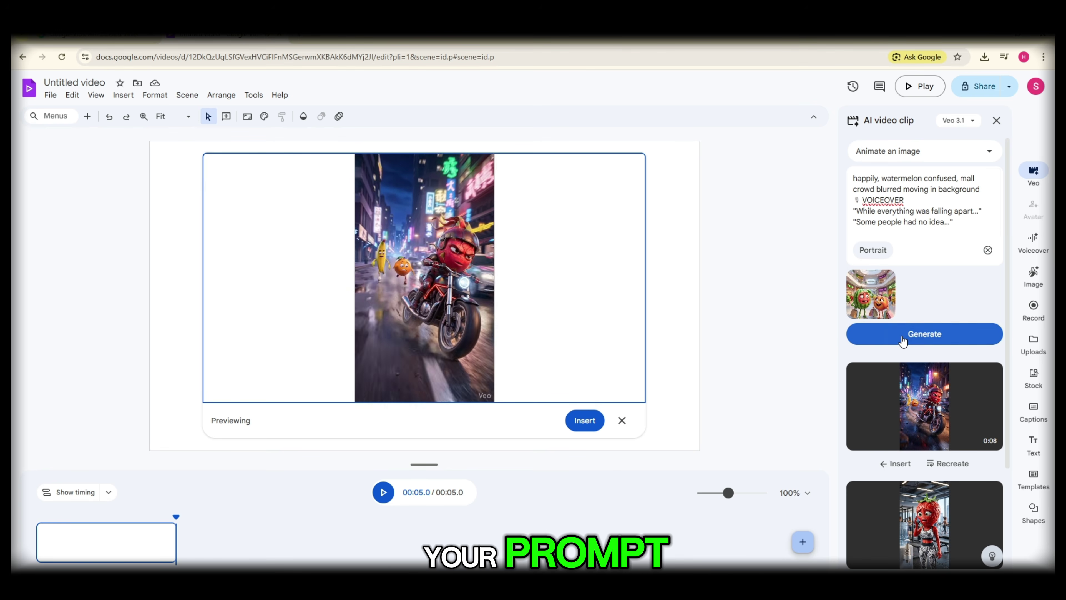
left_click(902, 336)
left_click(621, 419)
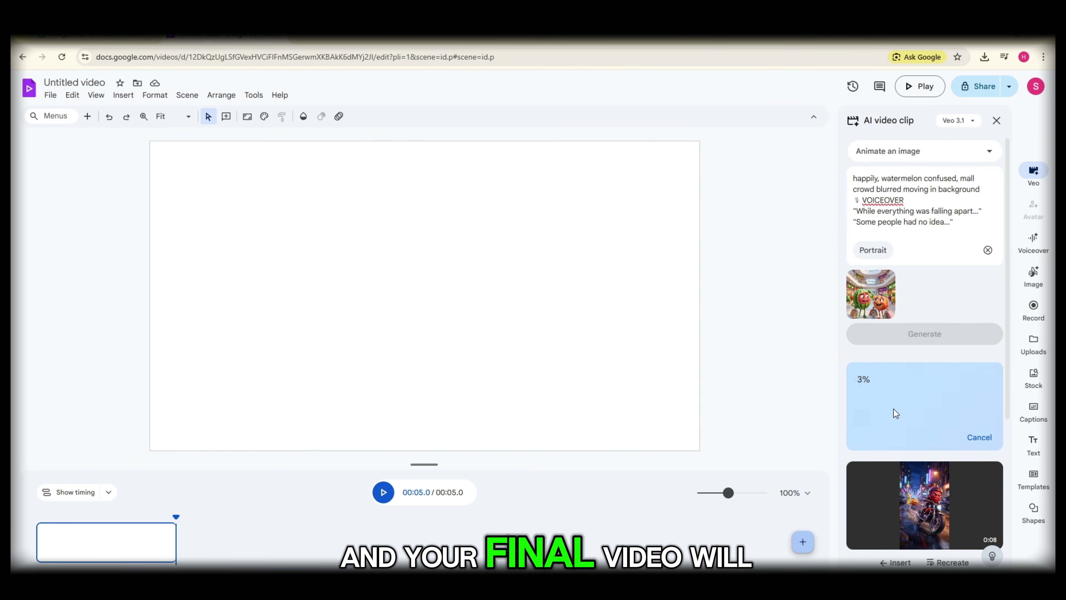
Look through the generated Veo clips and preview the mall, motorcycle, strawberry gym and pineapple police scenes.
scroll(909, 382, "down", 5)
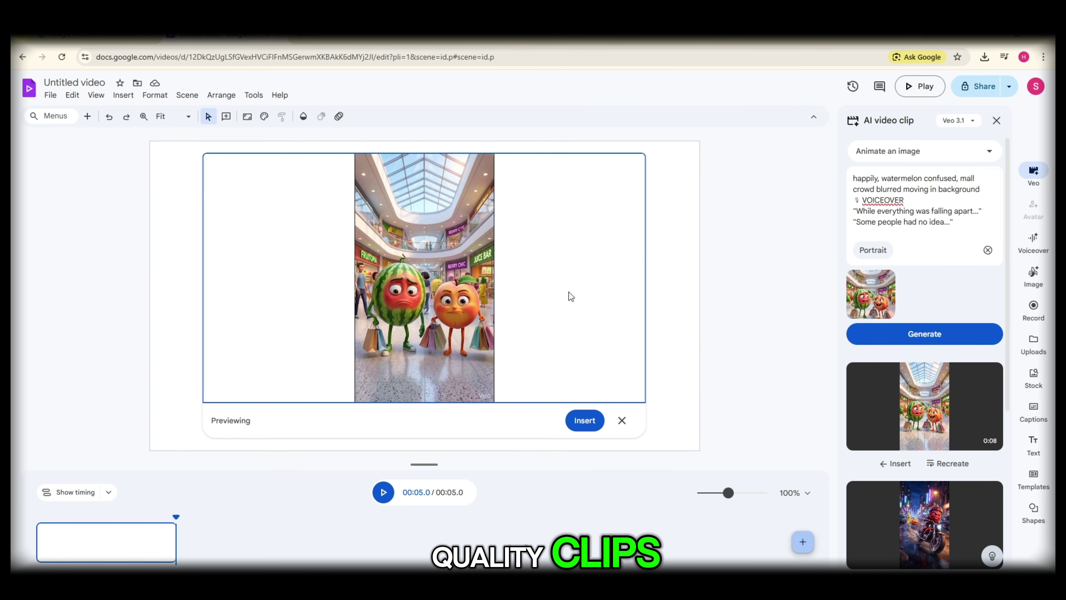
scroll(898, 437, "down", 5)
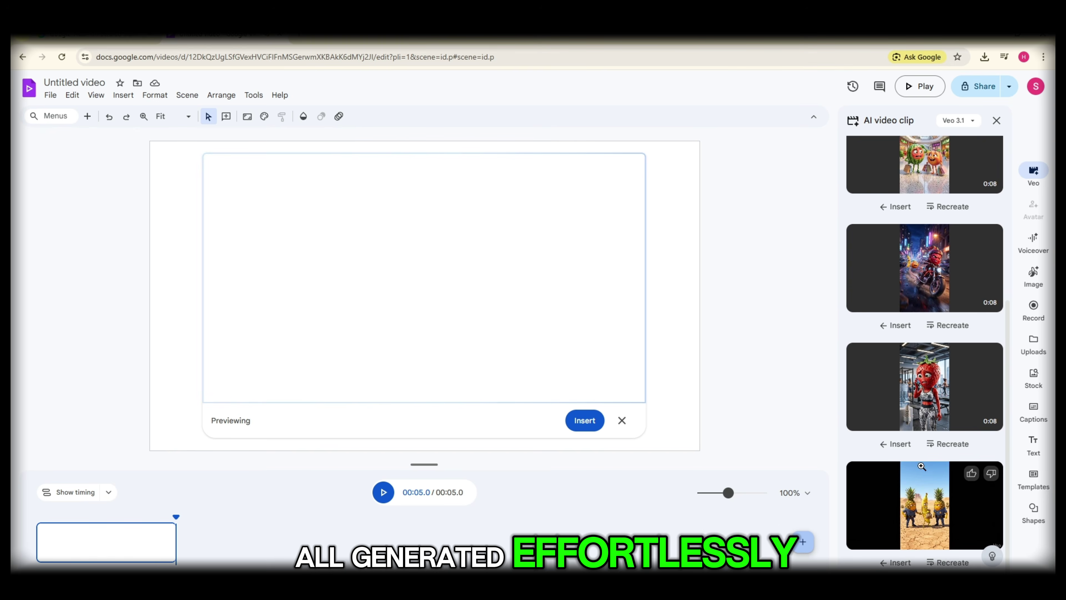
scroll(931, 328, "up", 1)
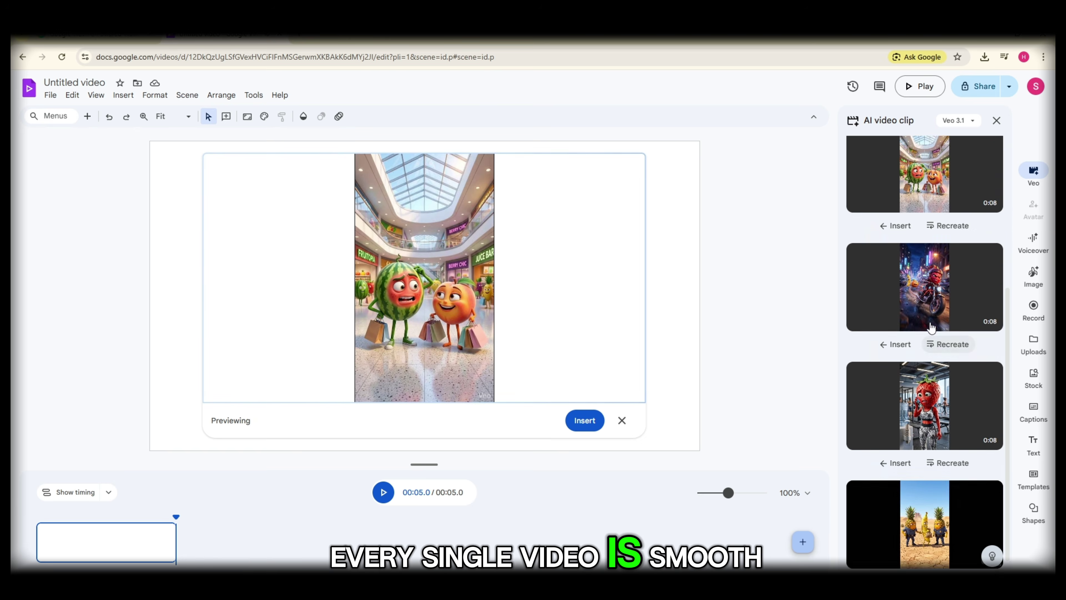
scroll(932, 328, "up", 3)
scroll(930, 420, "down", 1)
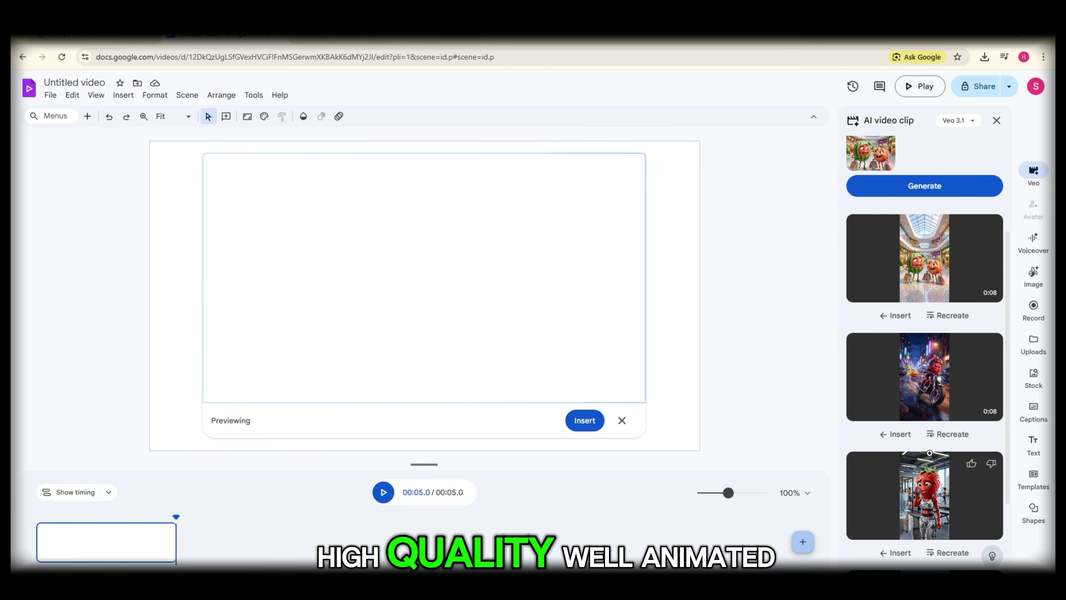
scroll(930, 452, "down", 3)
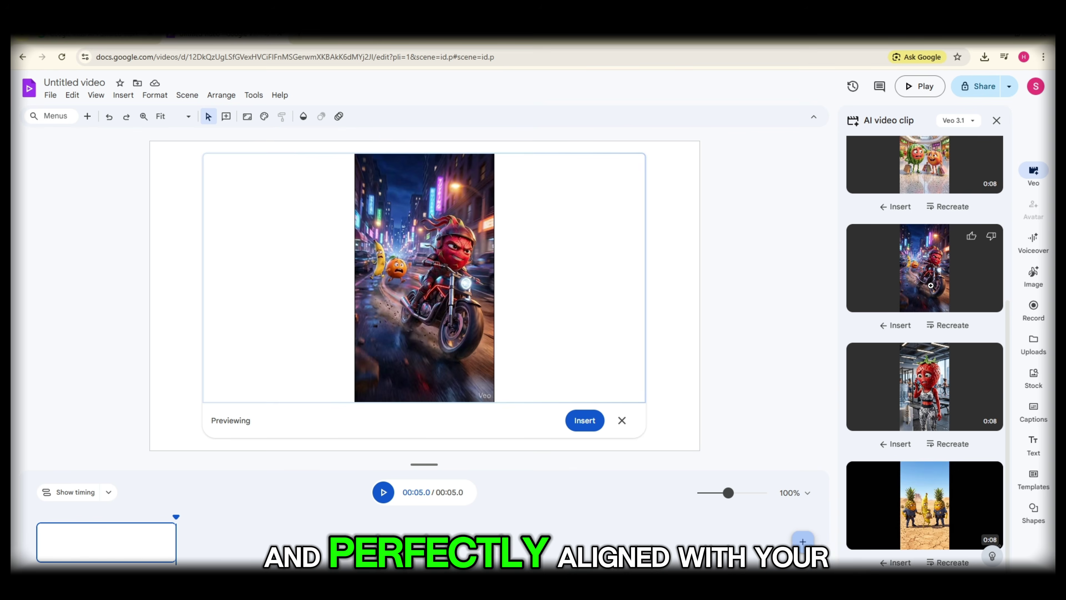
scroll(931, 285, "up", 3)
scroll(900, 310, "up", 2)
scroll(899, 309, "down", 5)
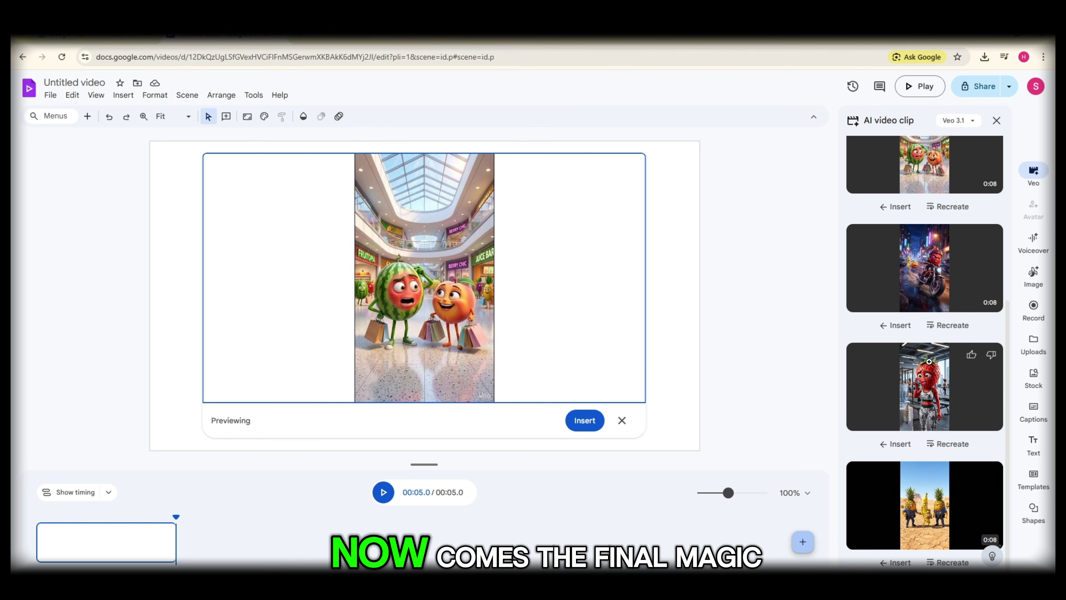
scroll(929, 361, "up", 6)
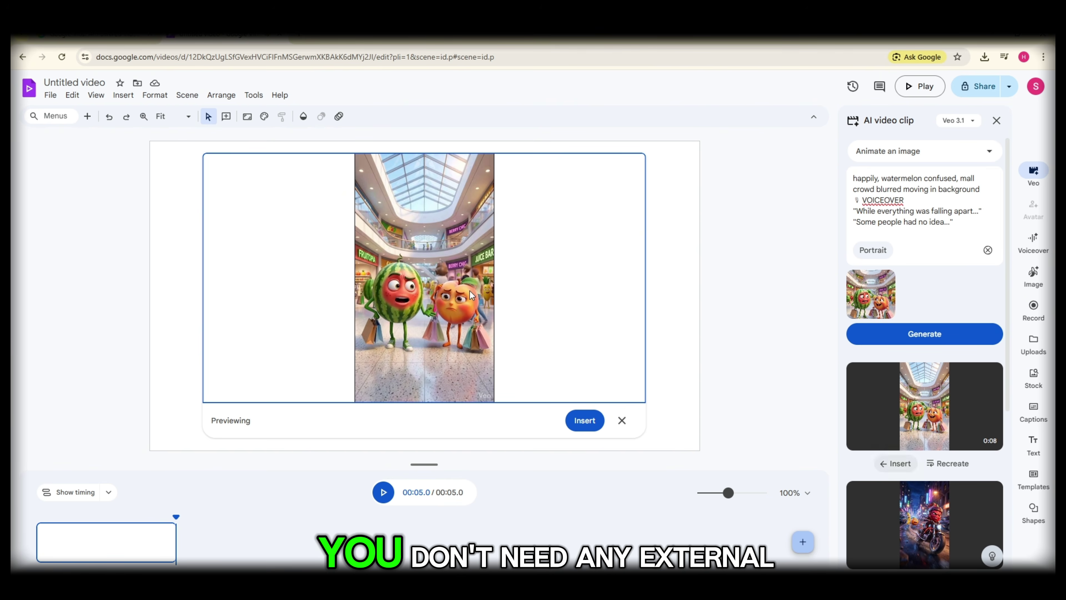
Arrange the generated clips on the timeline in the order motorcycle chase, mall, strawberry gym and pineapple police.
scroll(916, 427, "down", 3)
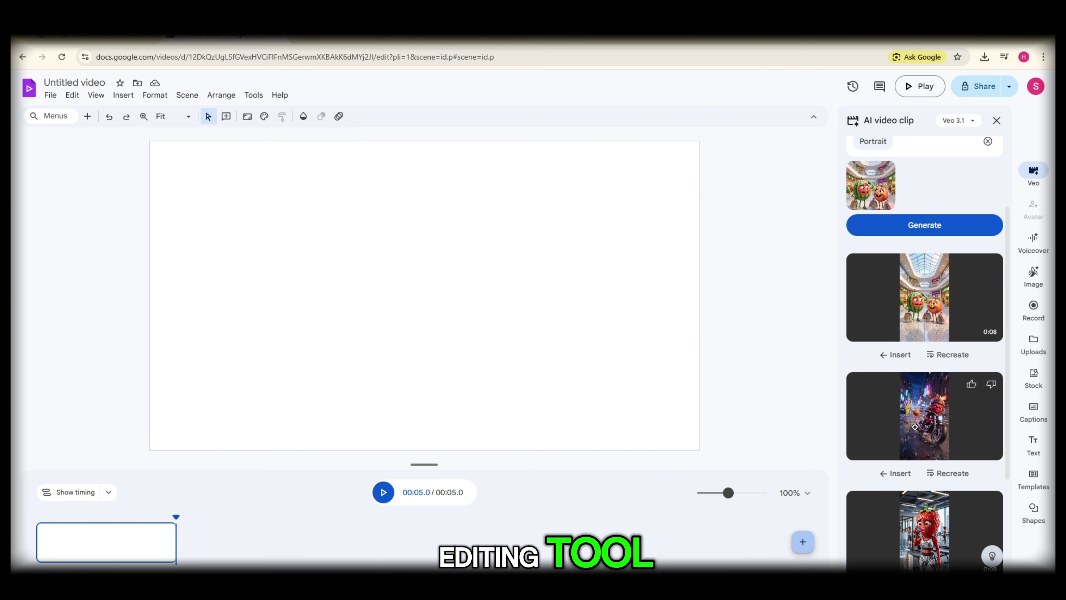
left_click_drag(916, 427, 110, 532)
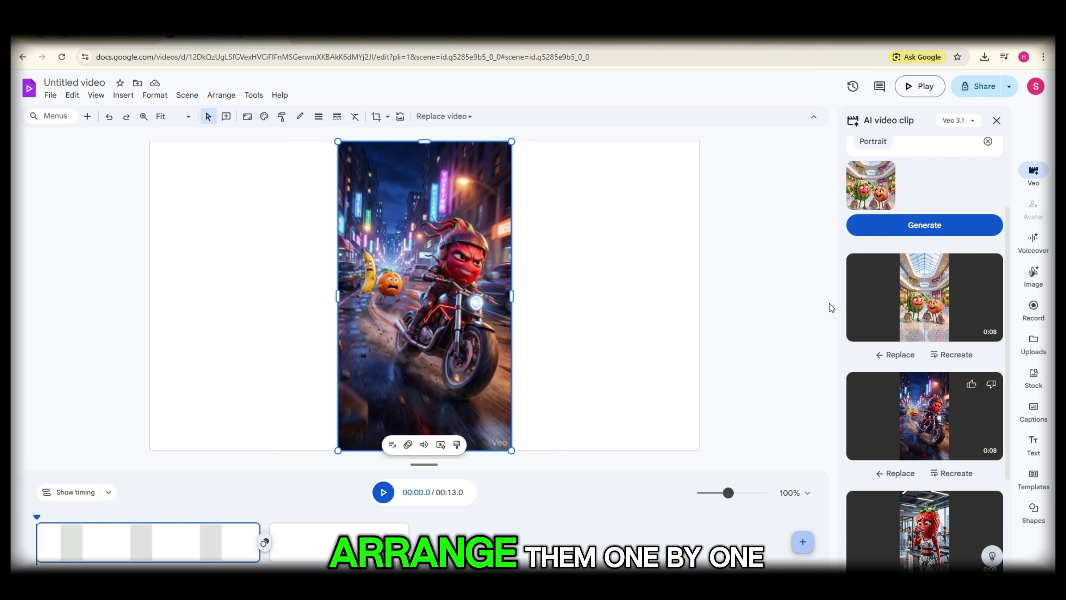
left_click_drag(905, 297, 370, 524)
left_click_drag(927, 549, 558, 557)
scroll(904, 536, "down", 3)
left_click_drag(904, 536, 714, 536)
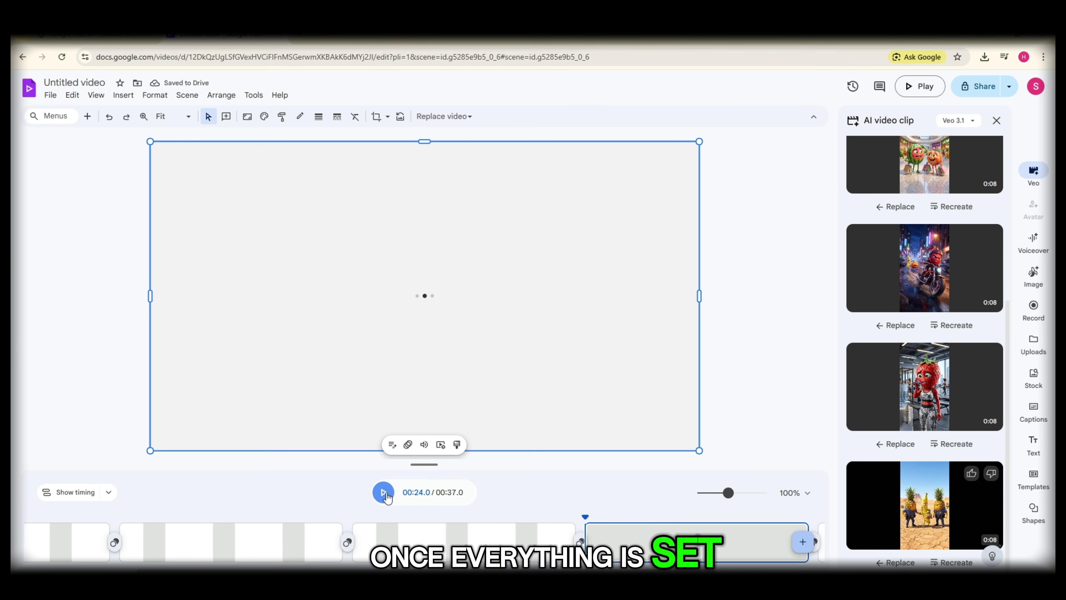
Play the assembled video for review and check the player's available quality options.
left_click(383, 492)
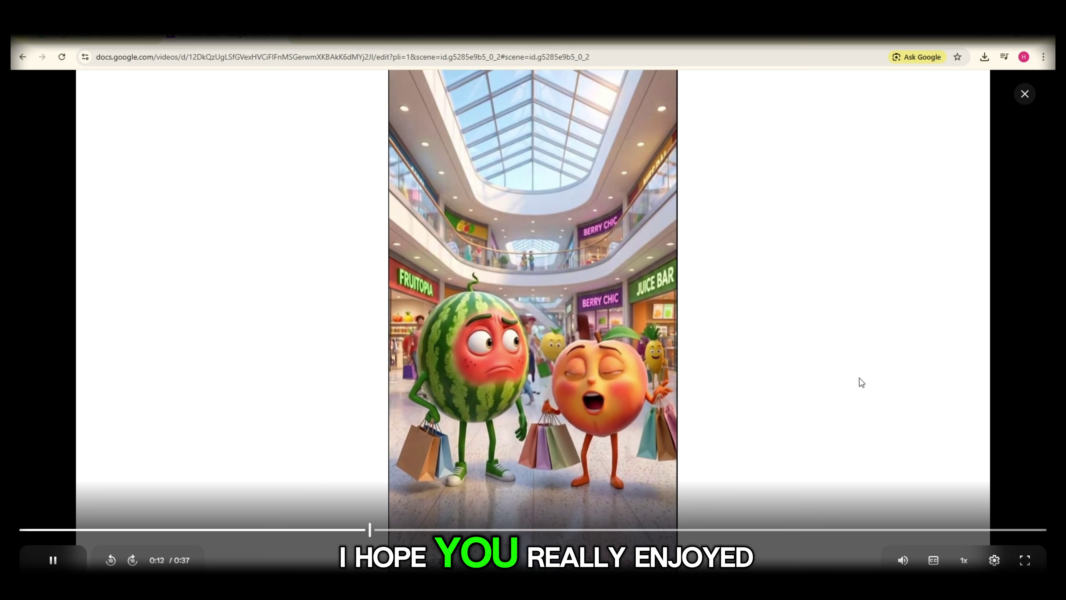
left_click(994, 563)
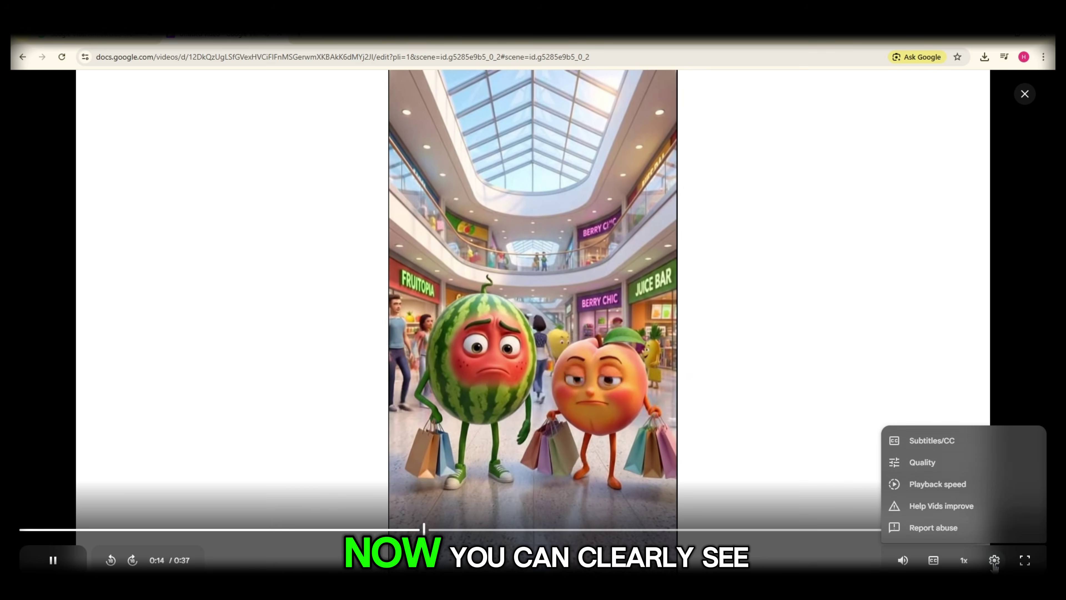
left_click(930, 464)
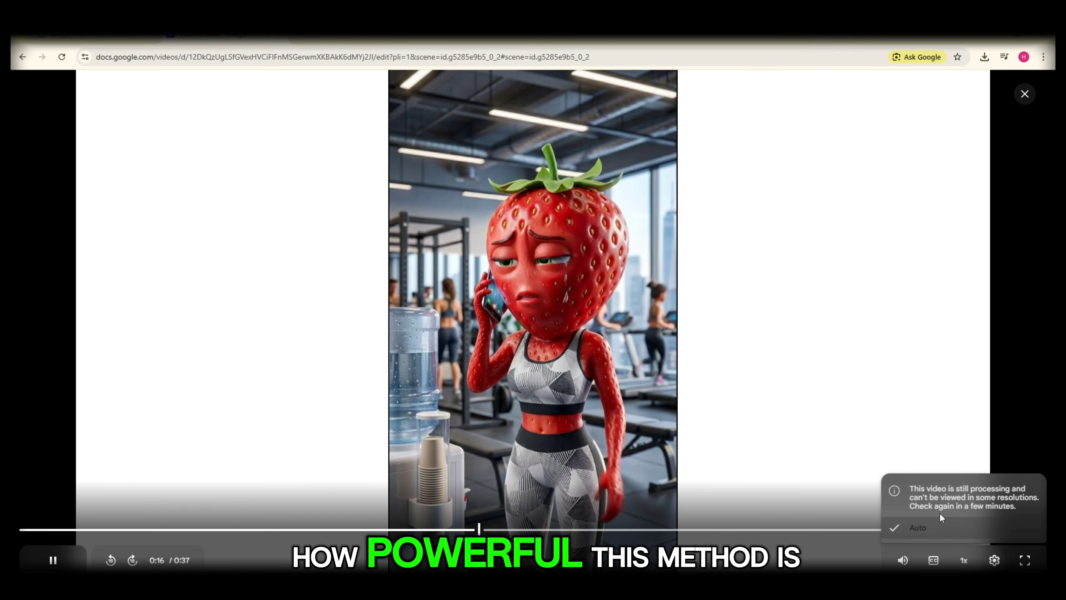
left_click(892, 444)
left_click(892, 445)
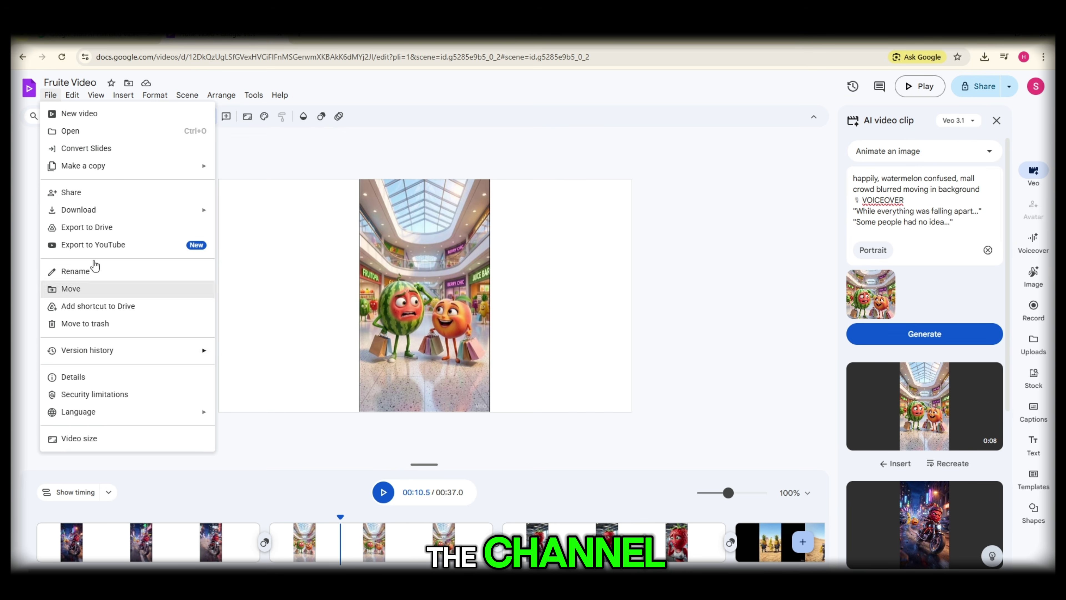
Download the finished Fruite Video as an MP4 video.
mouse_move(82, 218)
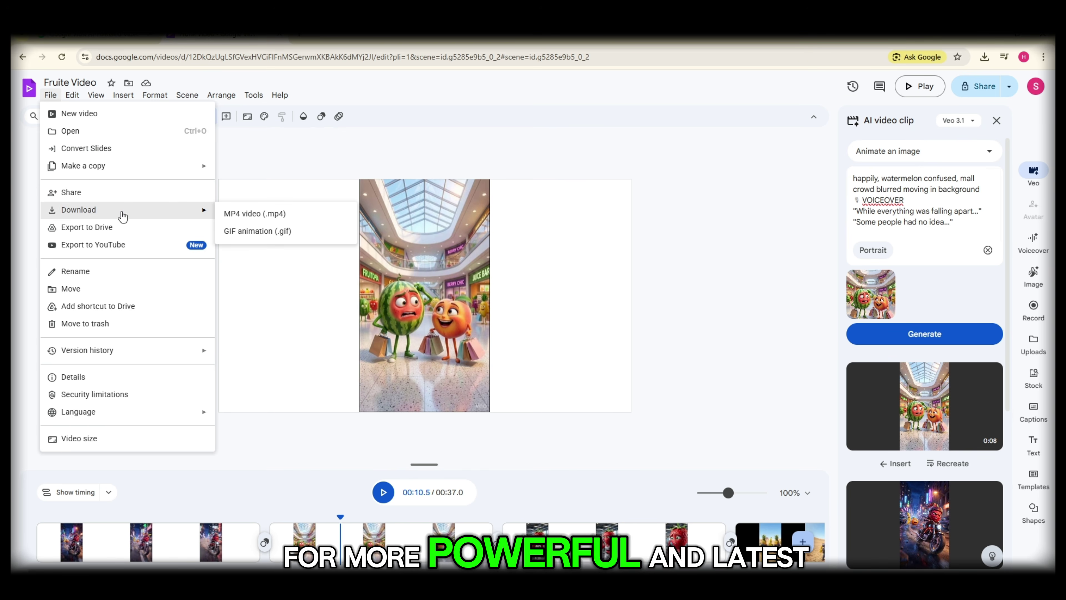
left_click(260, 214)
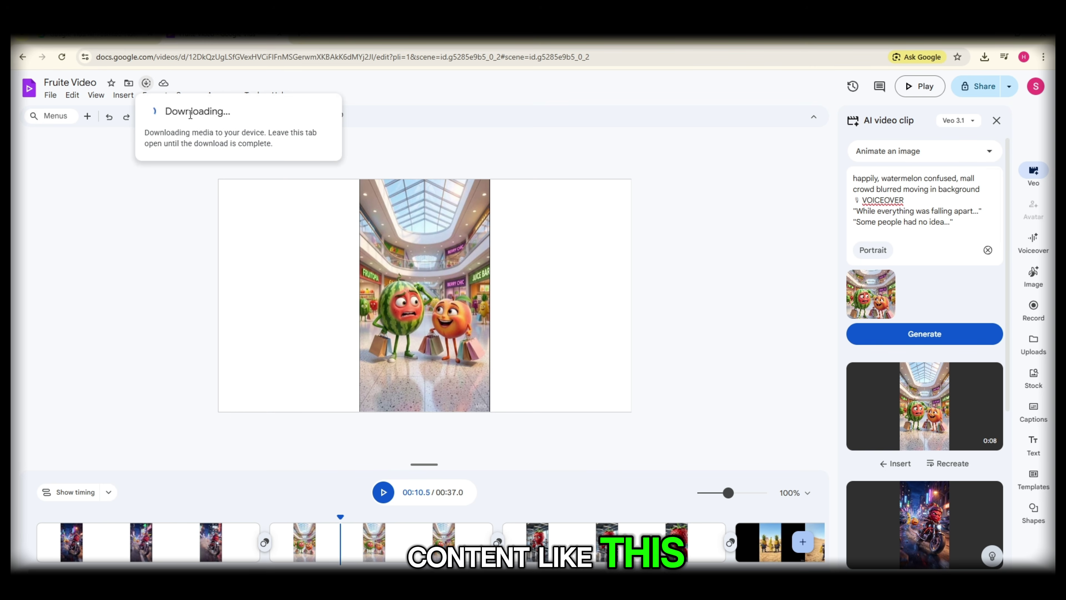